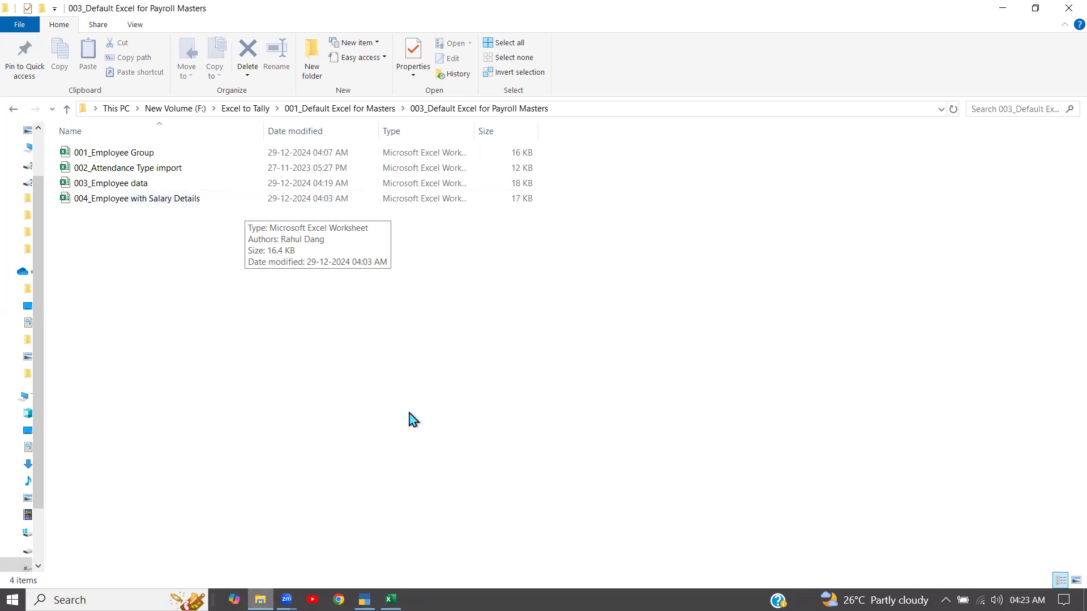
Step: Switch to the 004_Employee with Salary Details workbook in Excel and examine the entries under Salary - Pay Head
left_click(391, 600)
left_click(577, 538)
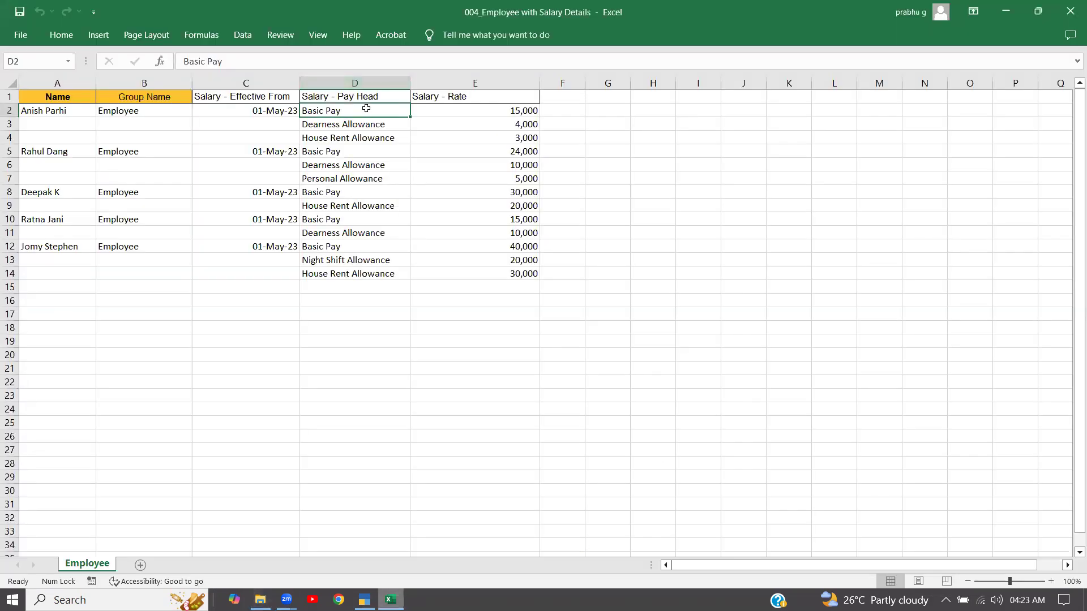
left_click(456, 175)
left_click(375, 115)
left_click(368, 100)
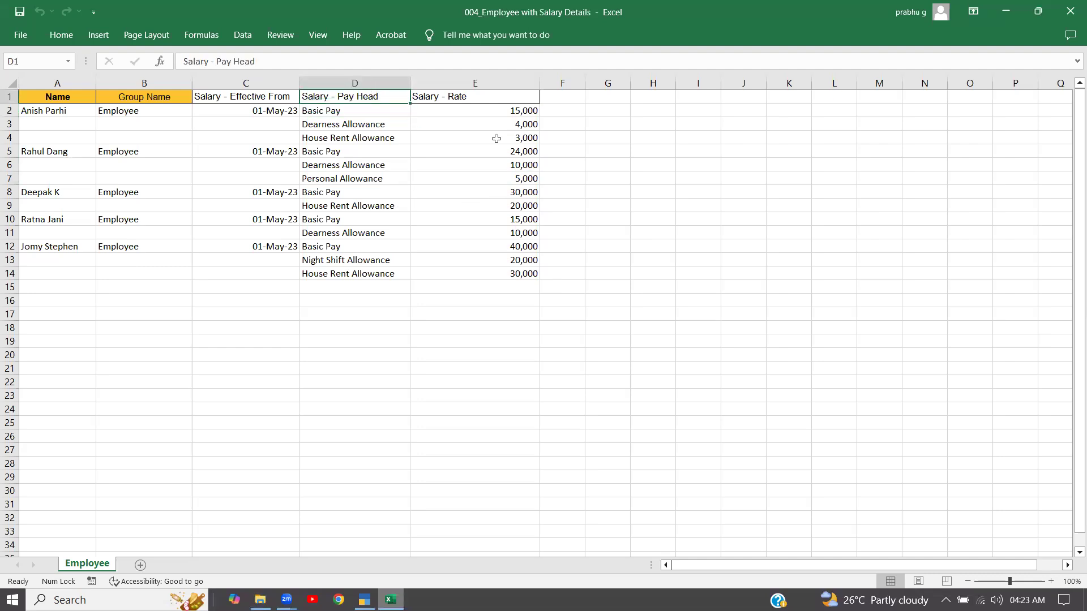
left_click(372, 124)
left_click(374, 95)
left_click(366, 113)
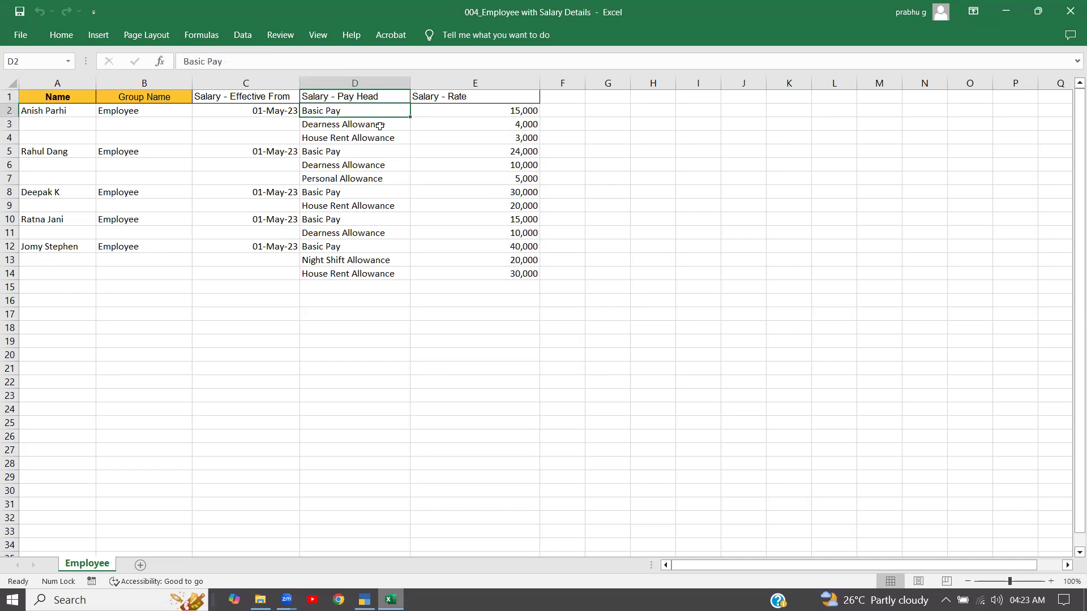
left_click(383, 126)
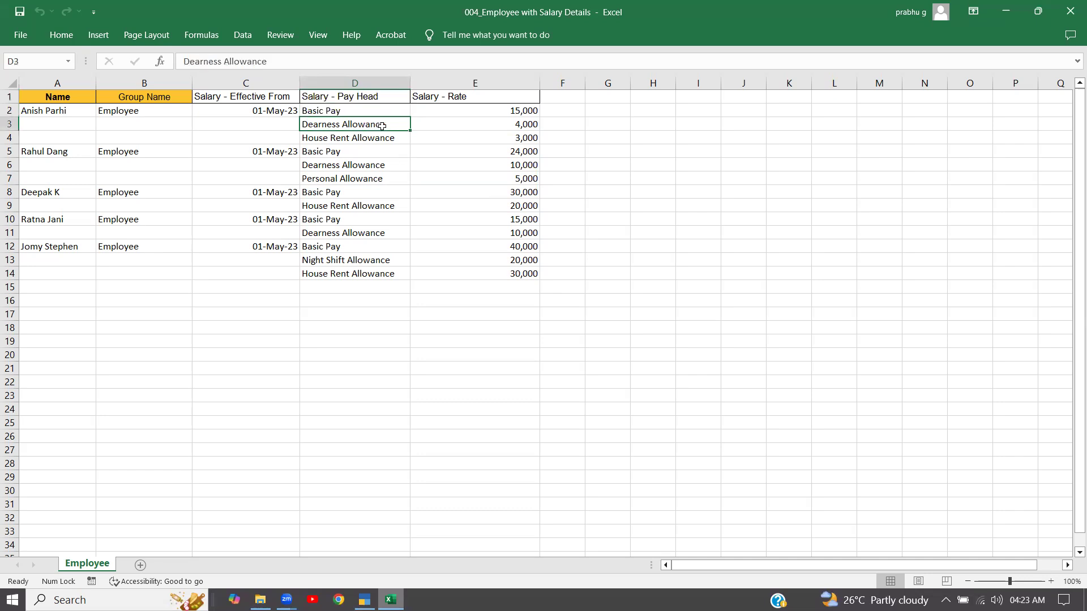
left_click(382, 140)
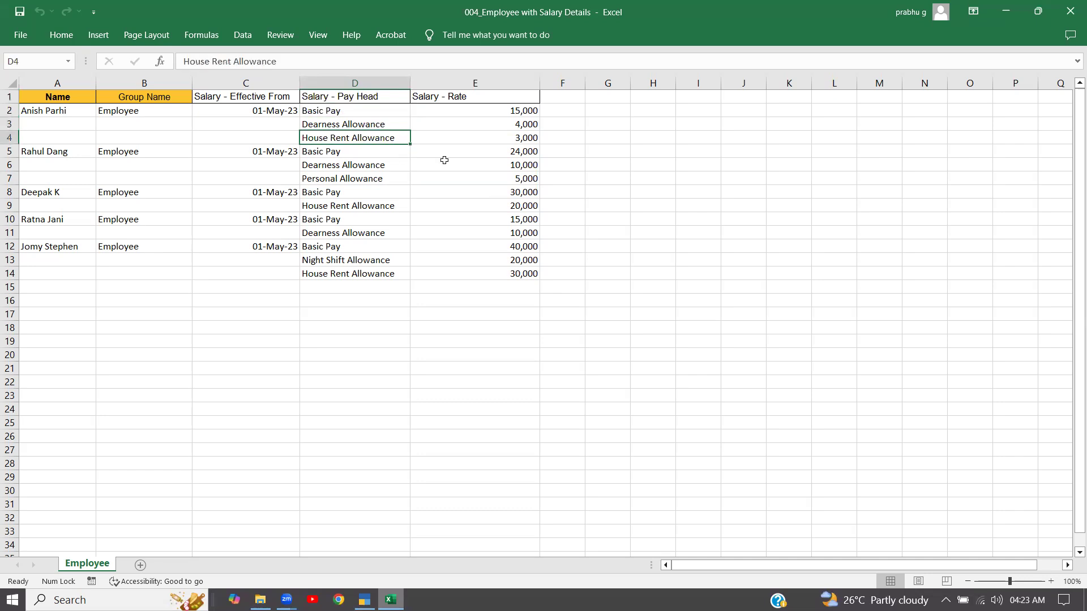
left_click(358, 178)
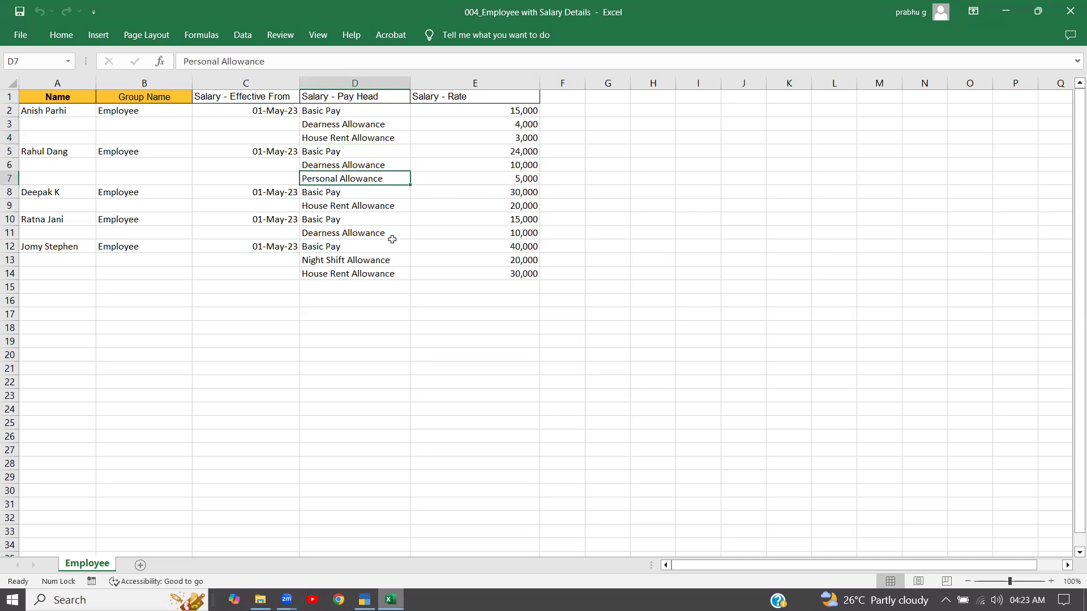
left_click(378, 261)
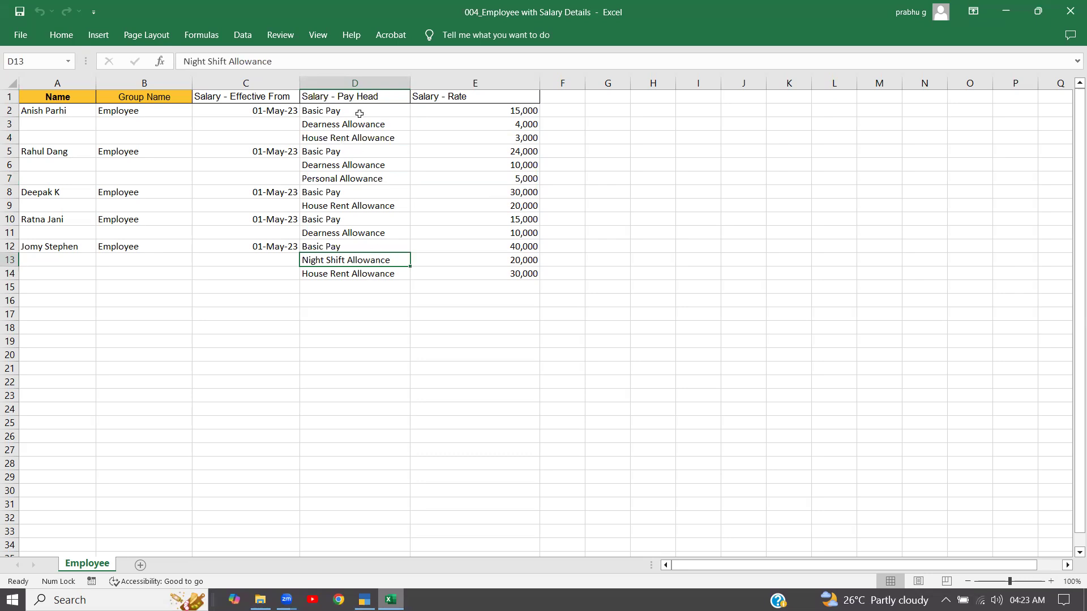
left_click(359, 95)
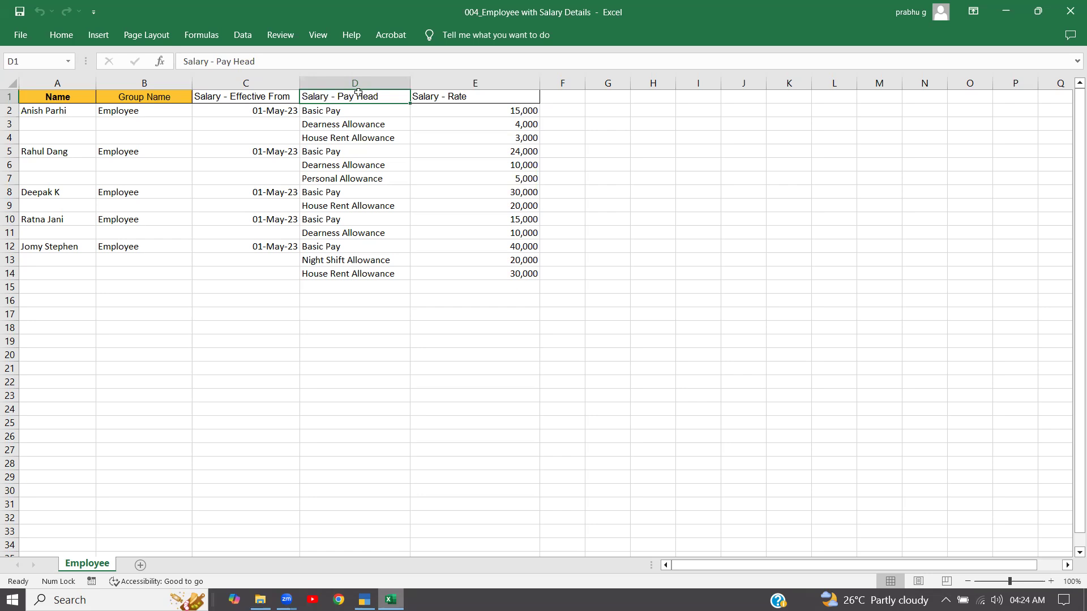
left_click(359, 114)
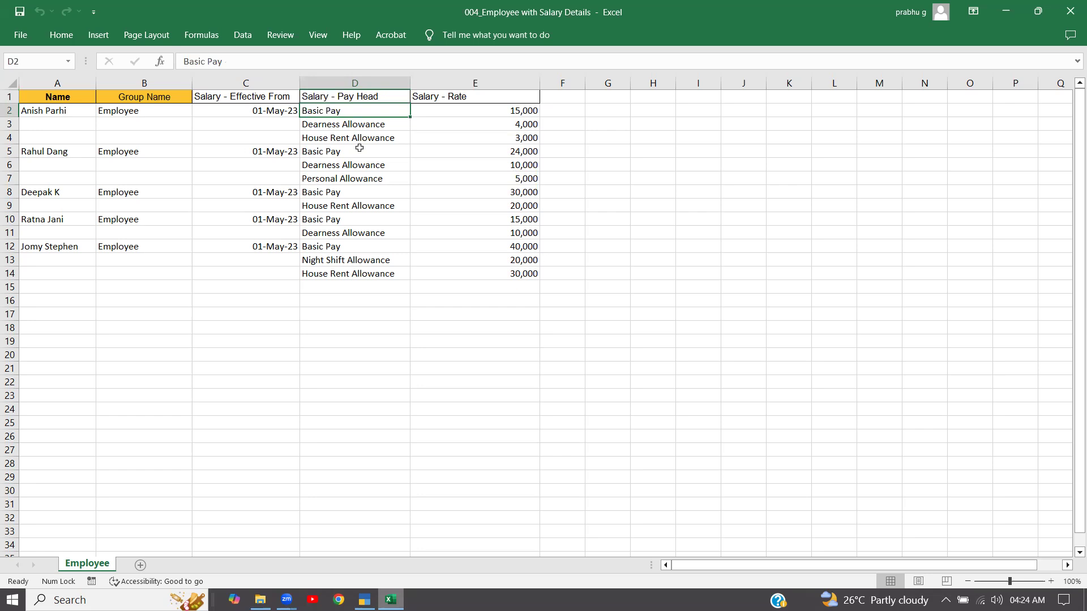
Step: Switch to TallyPrime and start creating a new Pay Heads master under Payroll Masters
left_click(364, 600)
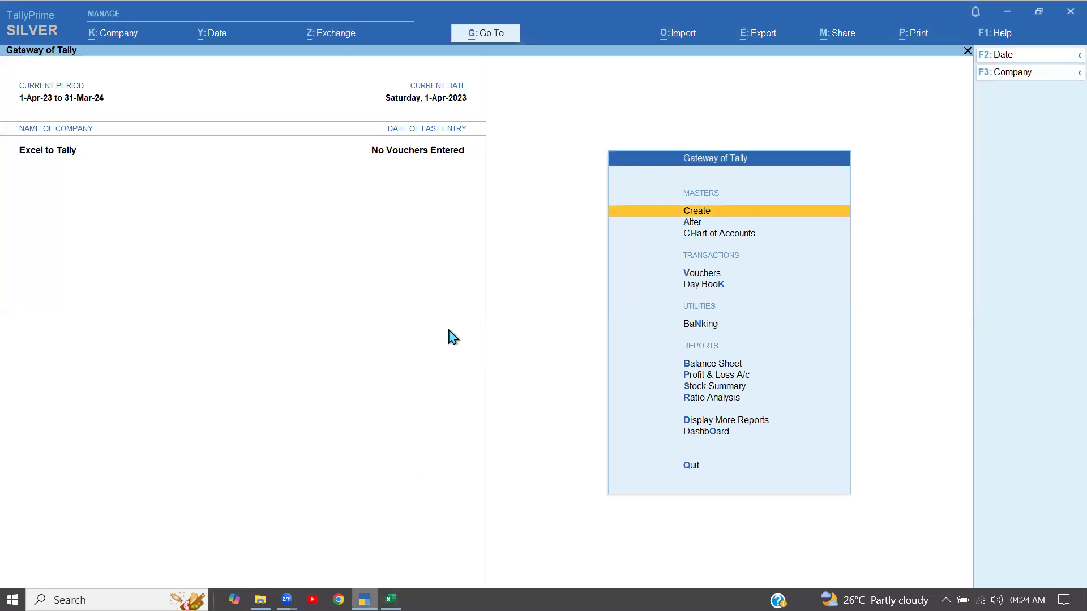
key("Return")
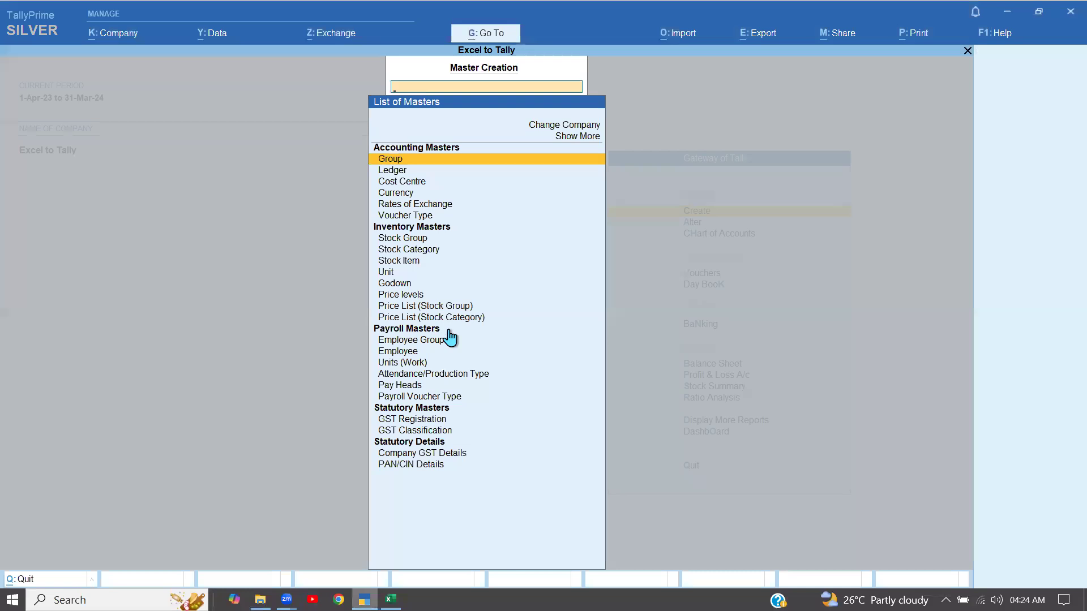
key("Down")
key("Down")
key("Down")
key("Down")
key("Down")
key("Down")
key("Down")
key("Down")
key("Down")
key("Down")
key("Down")
key("Down")
key("Down")
key("Down")
key("Down")
key("Down")
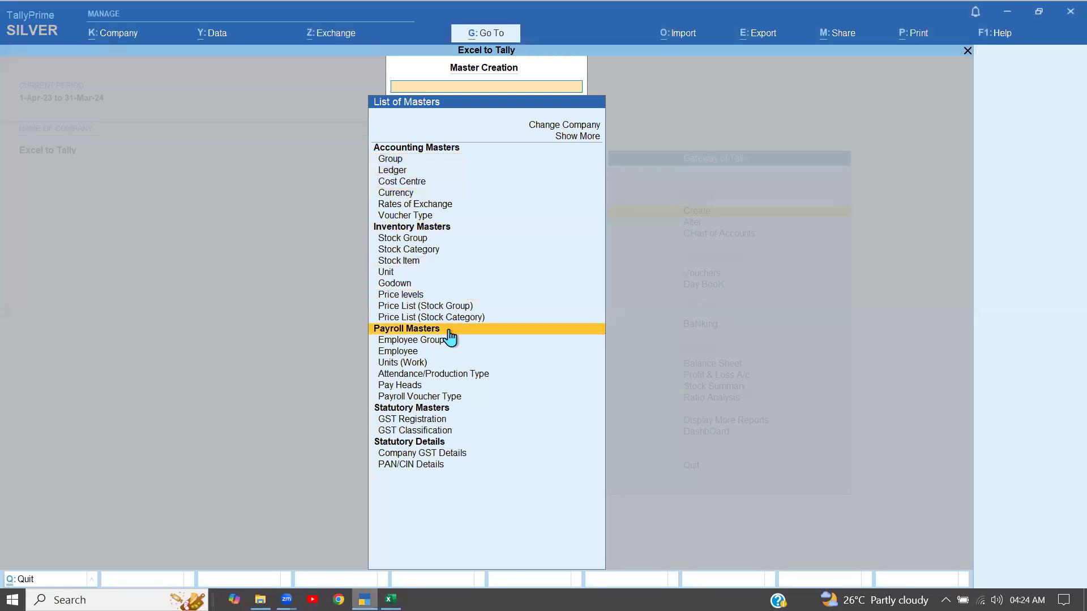
key("Down")
key("Down")
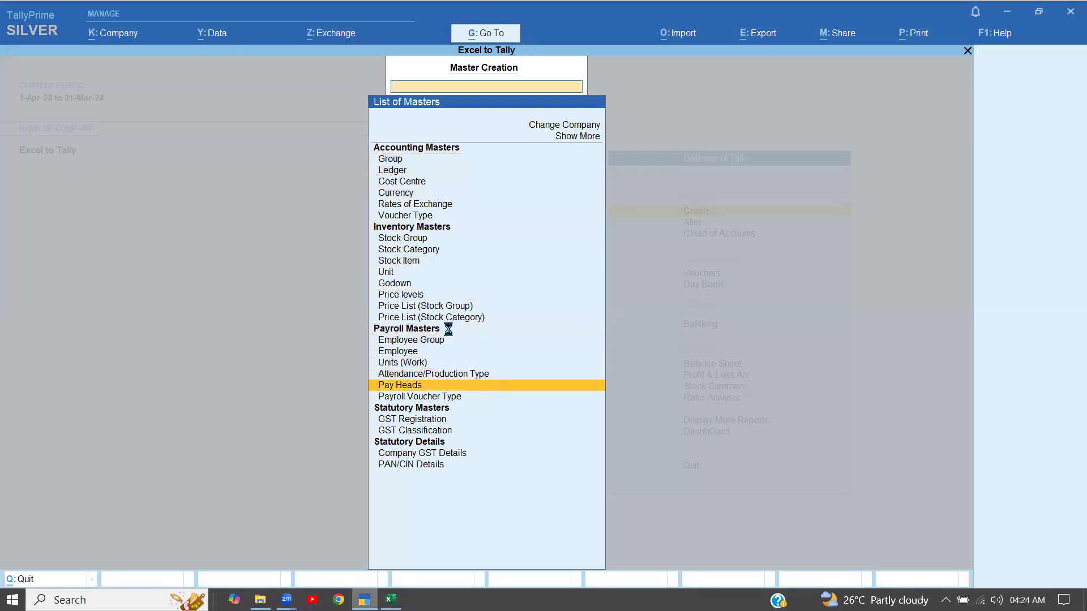
key("Return")
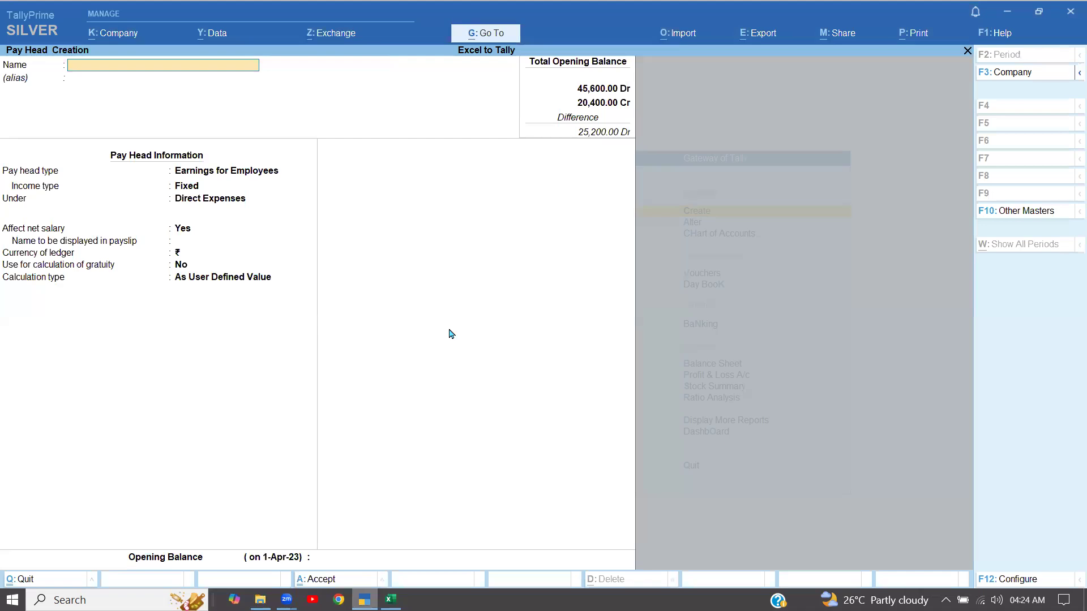
Step: Name the pay head Basic Pay, check it against the Excel pay head column, and leave the alias empty
type("Basic Pay")
key("Return")
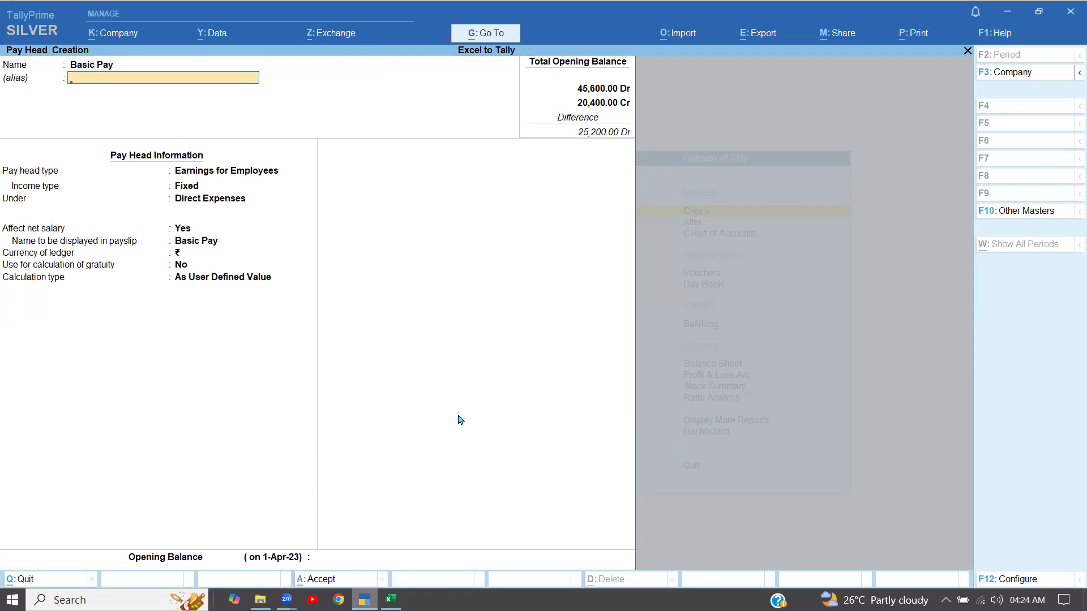
key("alt+Tab")
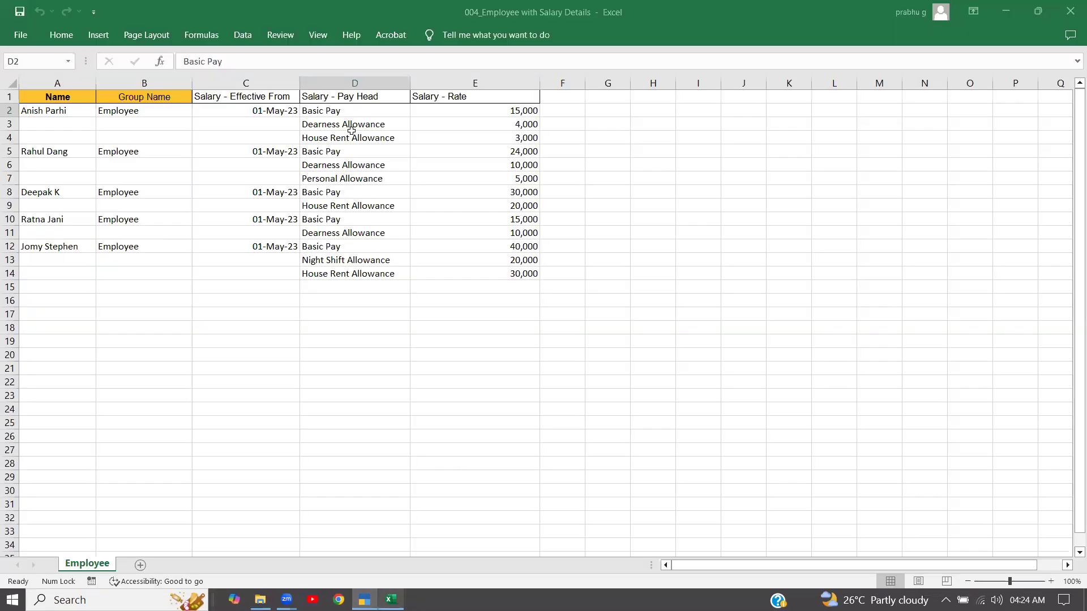
left_click(359, 110)
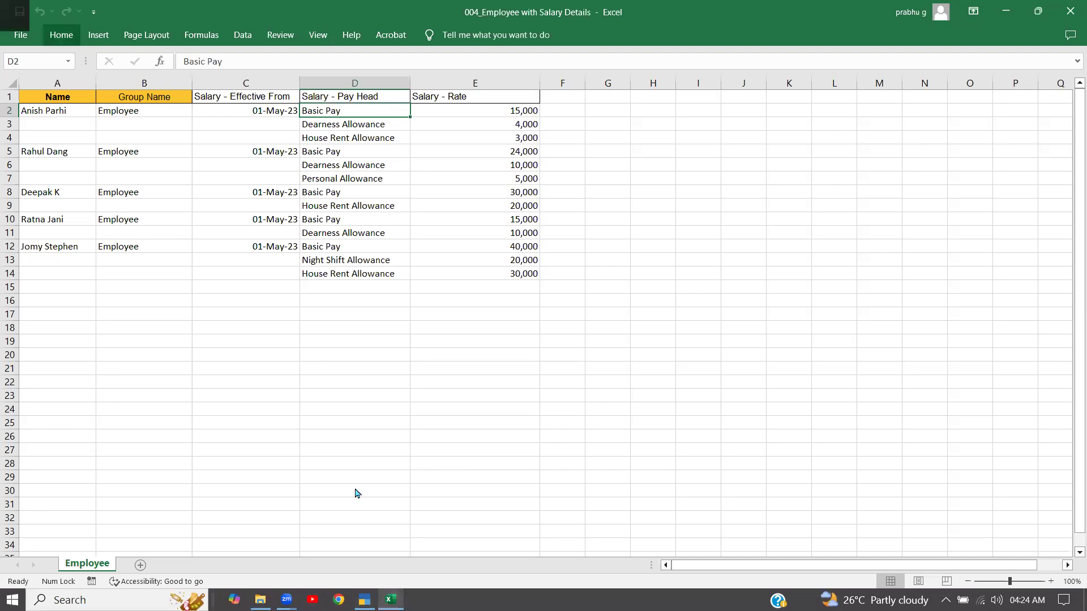
key("alt+Tab")
key("Return")
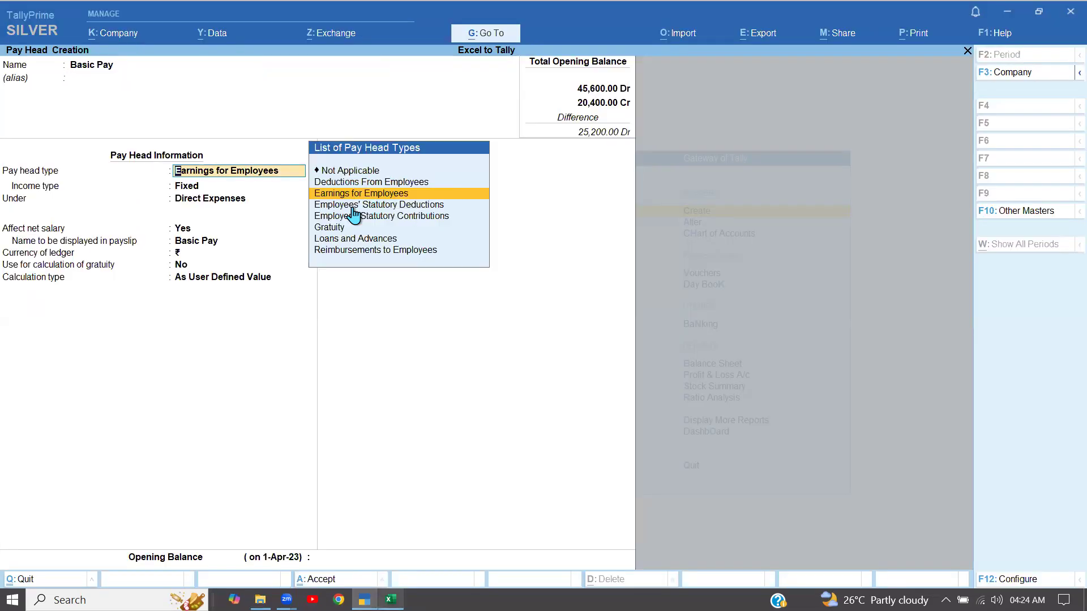
Step: Keep Basic Pay as fixed Earnings for Employees, group it under Indirect Expenses, and leave gratuity calculation at No
key("Return")
key("Return")
key("Down")
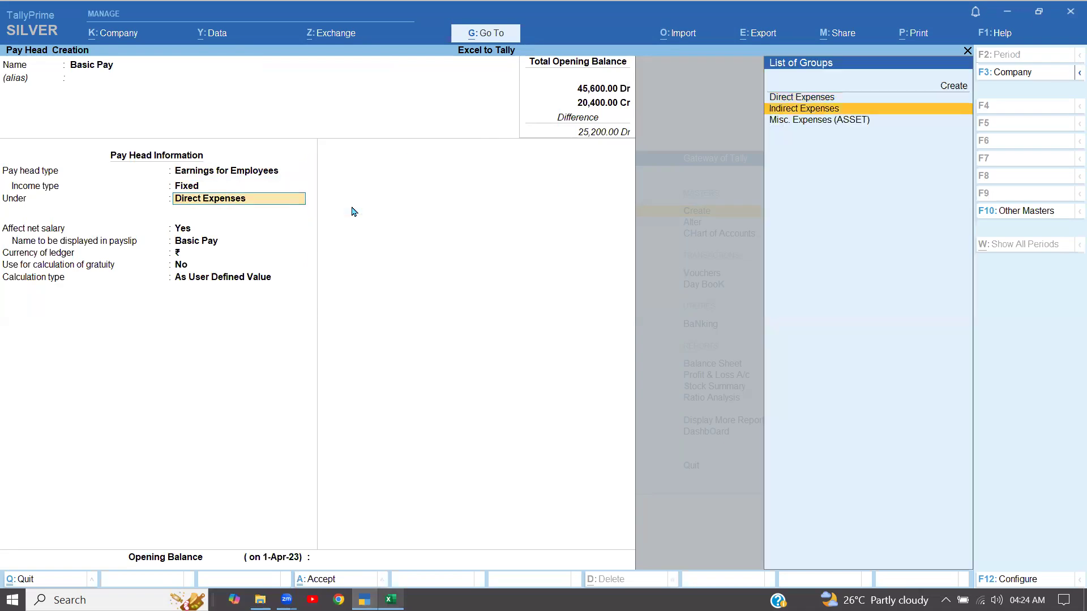
key("Return")
key("Return")
key("Return")
key("Return")
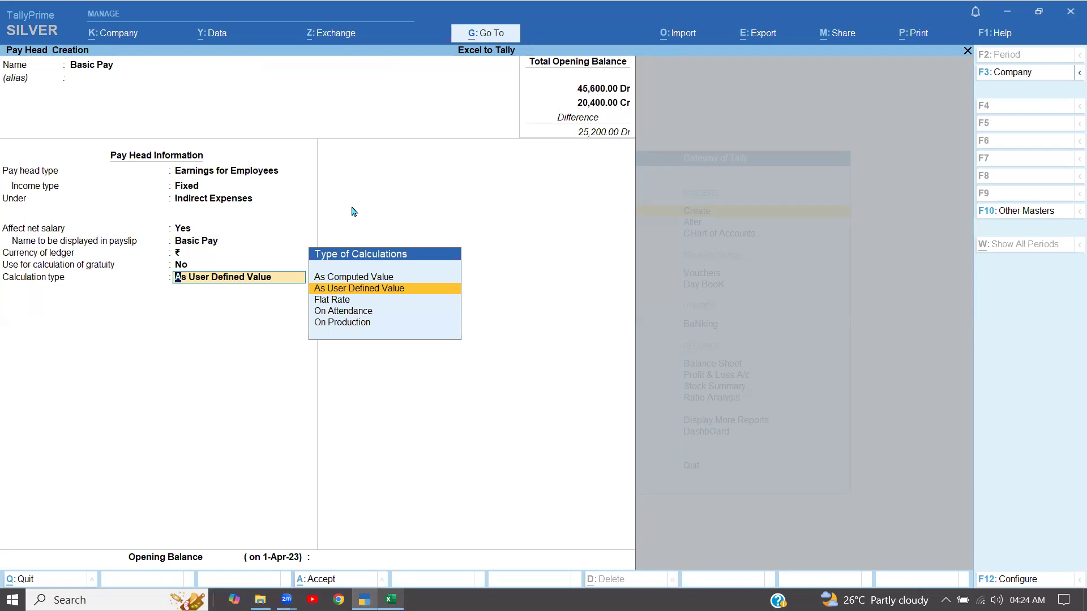
Step: Set Basic Pay's calculation type to On Attendance, with Present as the attendance/leave with pay
key("Down")
key("Down")
key("Return")
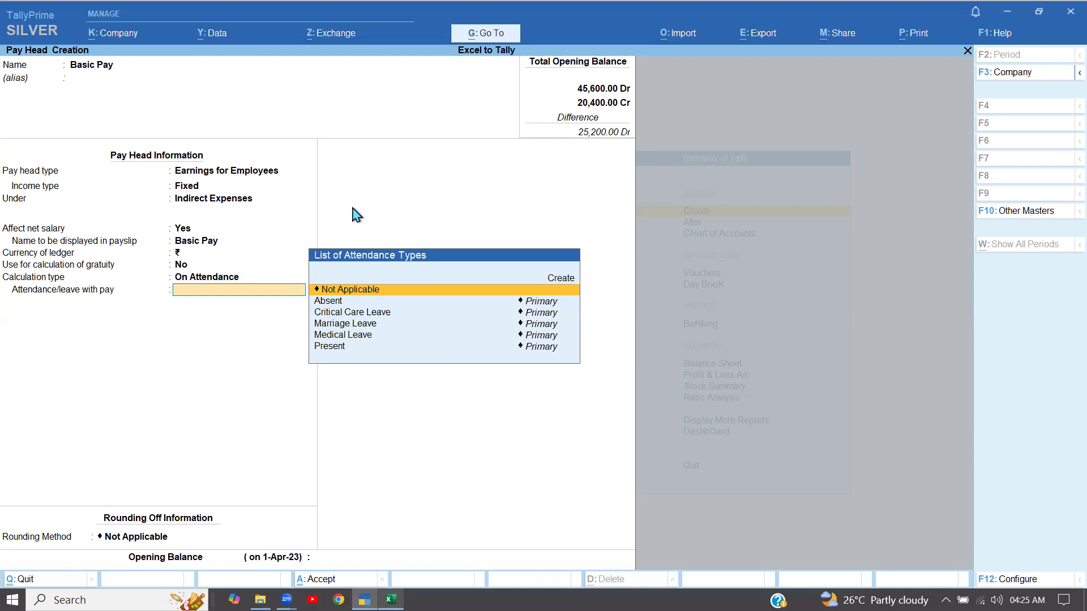
key("Down")
key("Down")
key("Down")
key("Down")
key("Down")
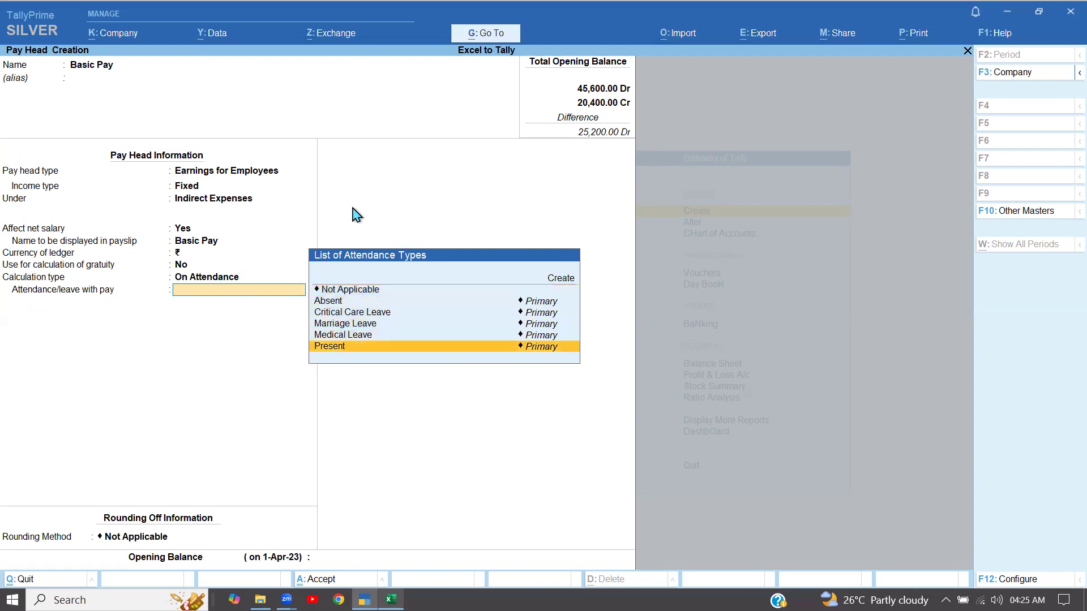
key("Return")
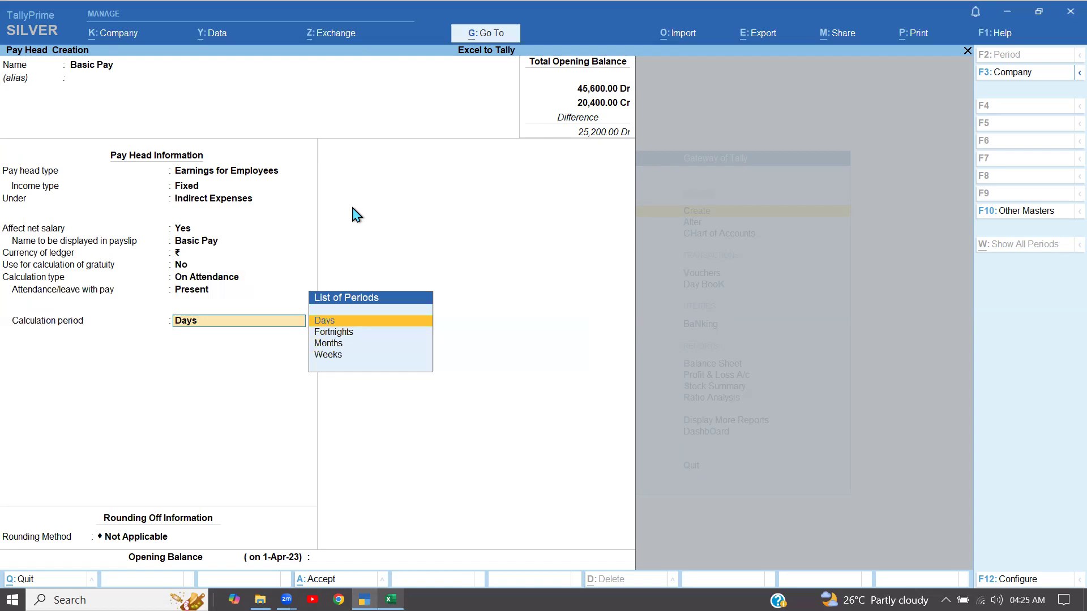
Step: Set the calculation period to Months on the As per Calendar Period basis, without rounding, and save the Basic Pay pay head
key("Down")
key("Down")
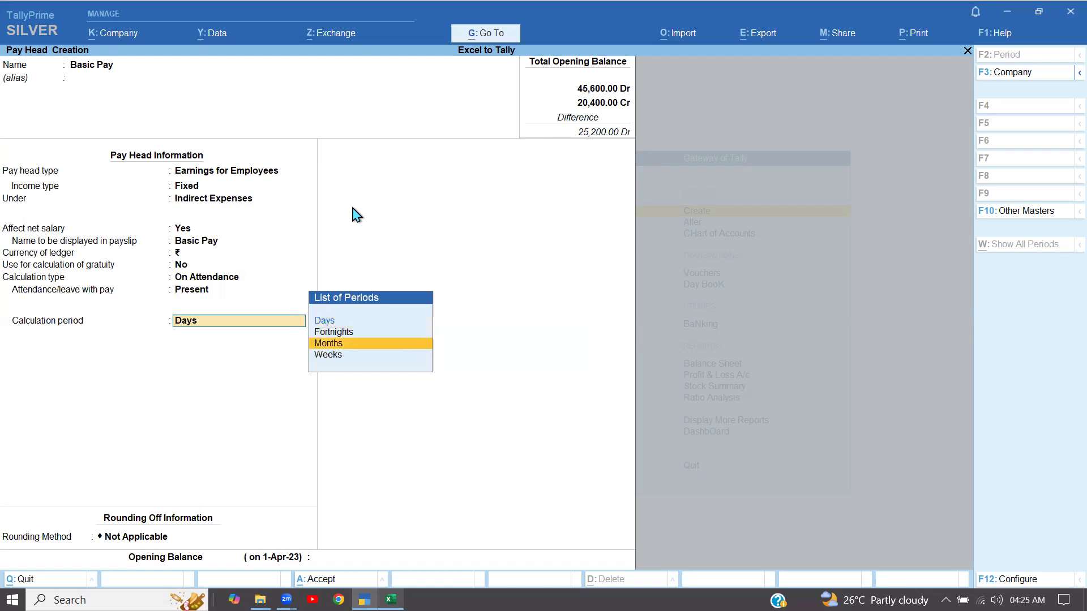
key("Return")
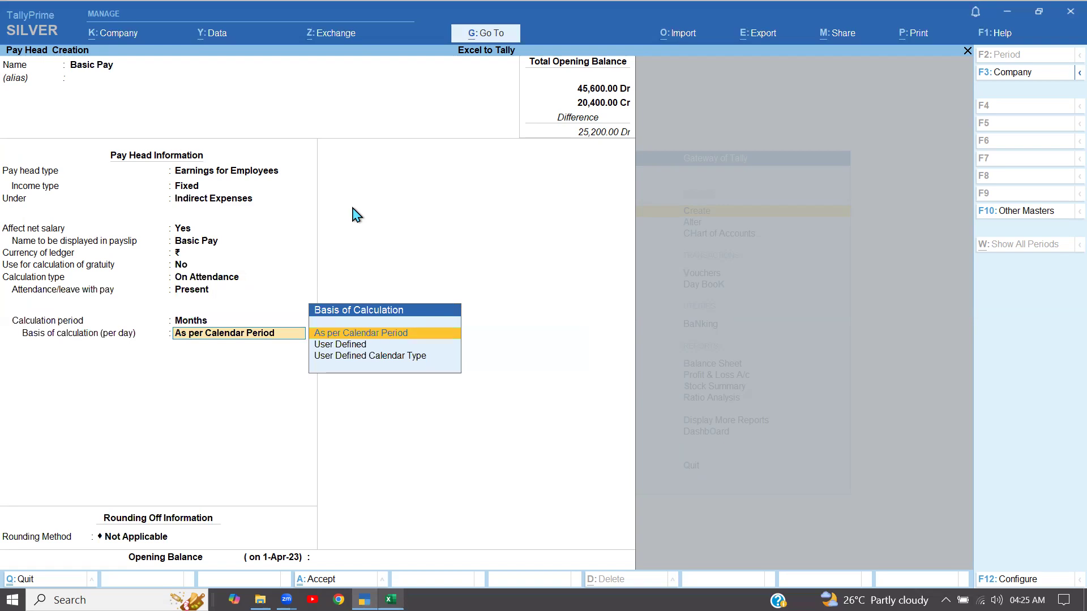
key("Return")
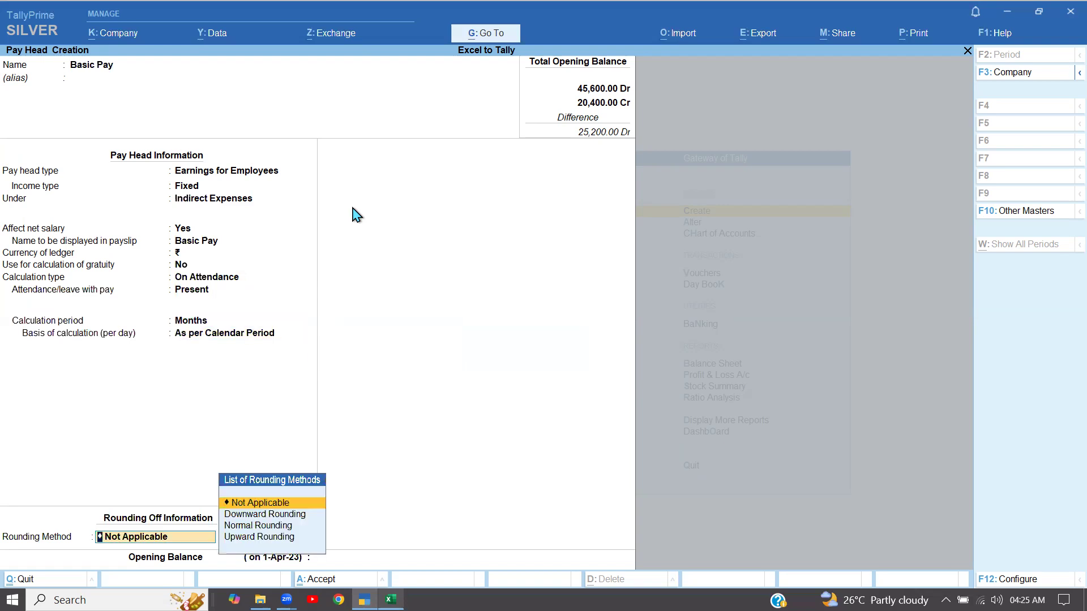
key("Return")
key("Return")
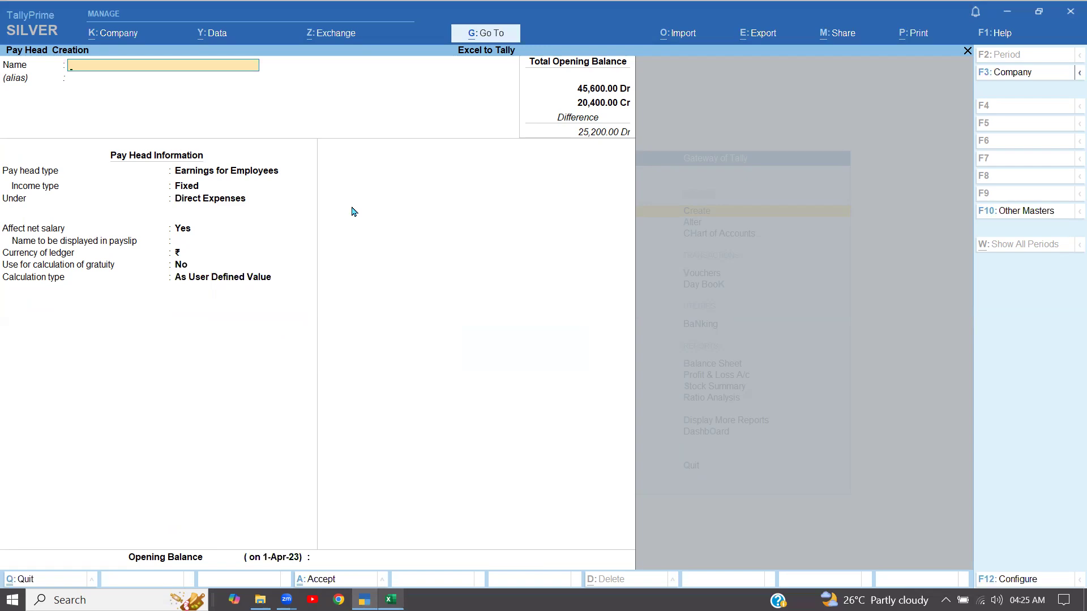
Step: Check the next pay head in the Excel workbook and name the new TallyPrime pay head Dearness Allowance, without an alias
key("alt+Tab")
left_click(346, 126)
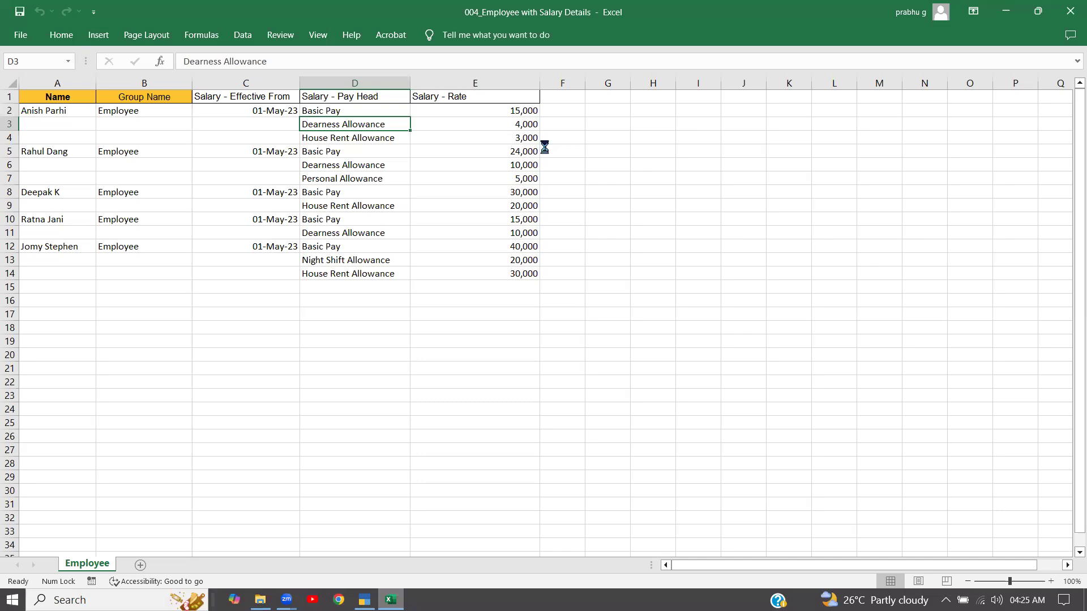
key("alt+Tab")
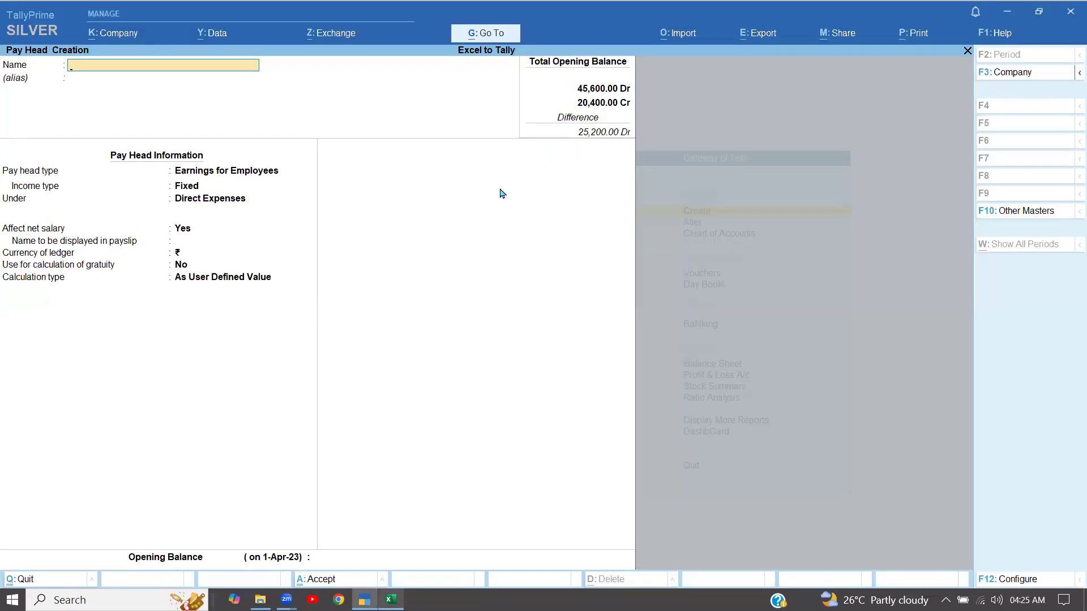
type("Dearness Allowance")
key("Return")
key("Return")
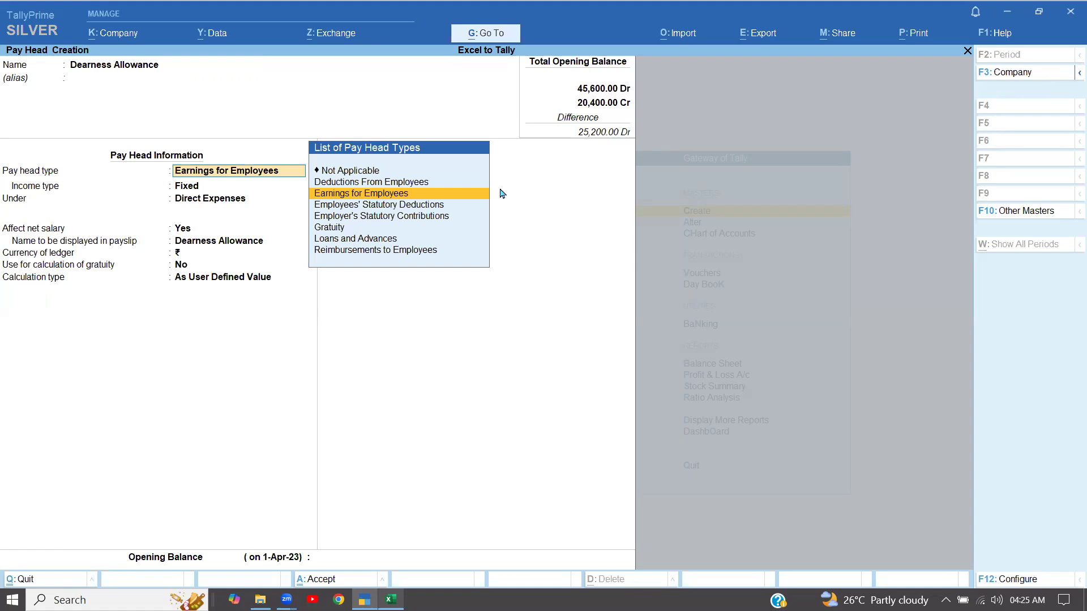
Step: Keep Dearness Allowance as fixed Earnings for Employees and group it under Indirect Expenses
key("Return")
key("Return")
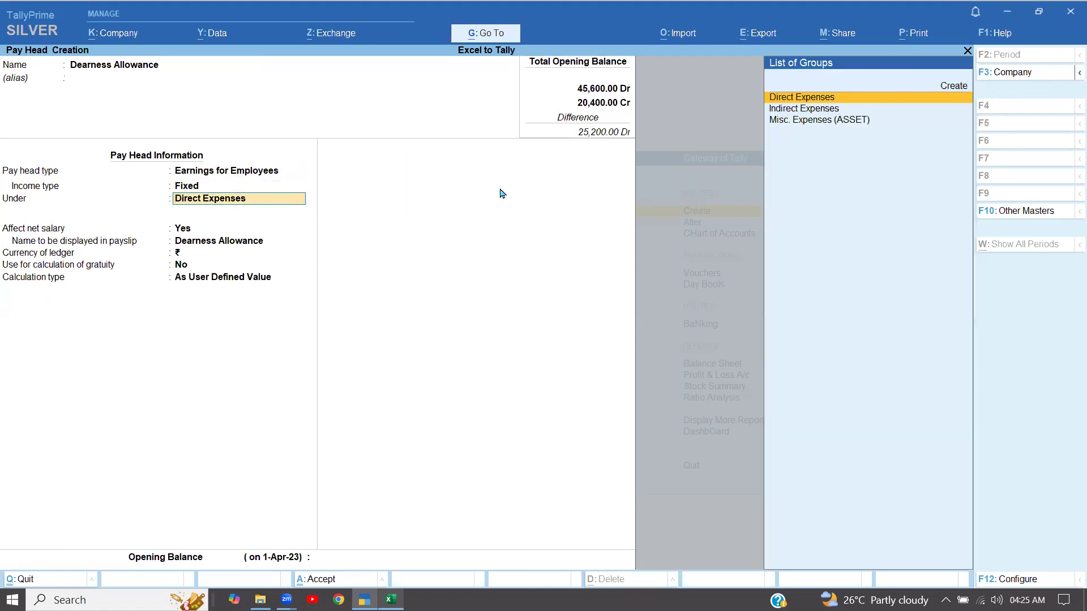
key("Down")
key("Return")
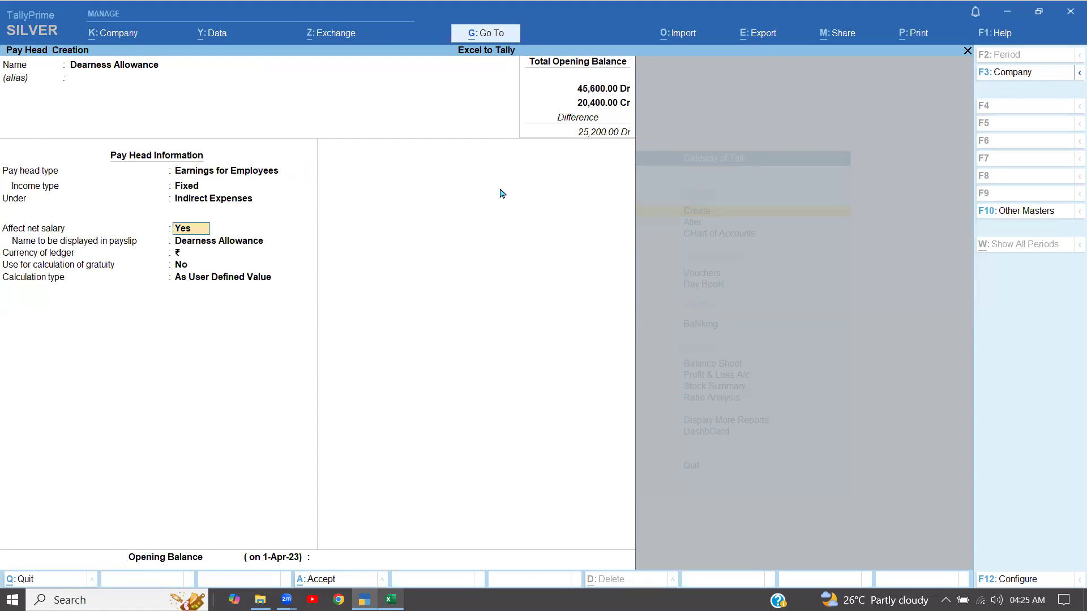
Step: Keep Dearness Allowance affecting net salary and excluded from gratuity calculation, and set its calculation type to Flat Rate
key("Return")
key("Return")
key("Return")
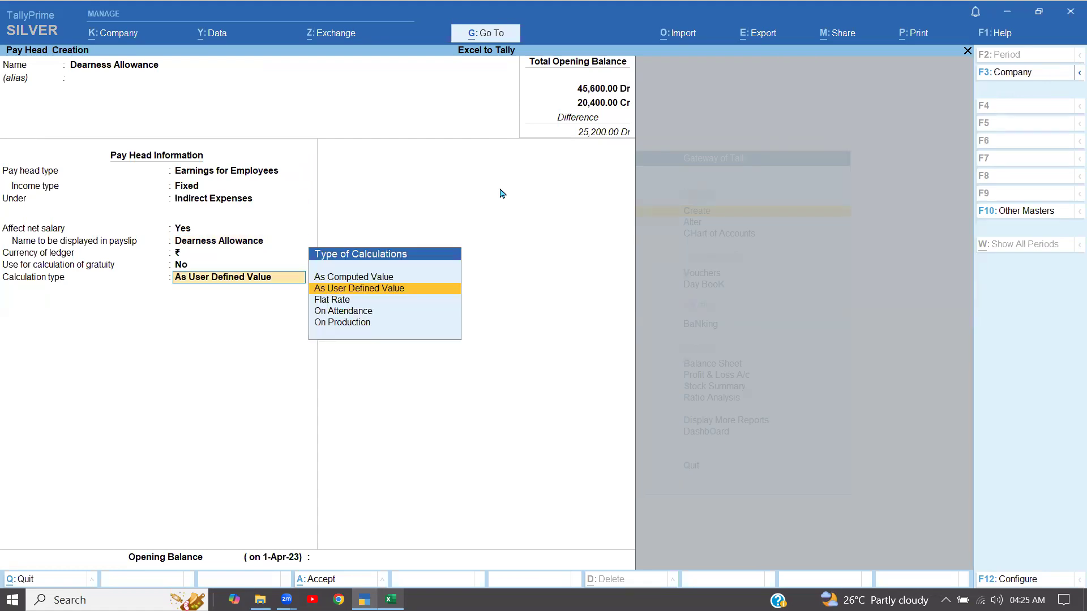
key("Return")
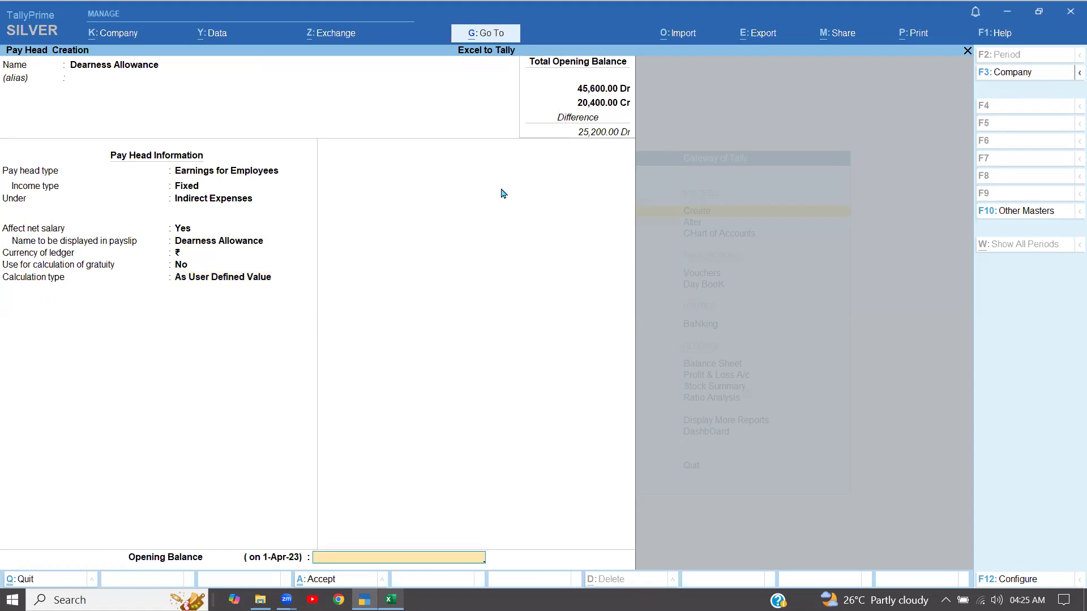
key("BackSpace")
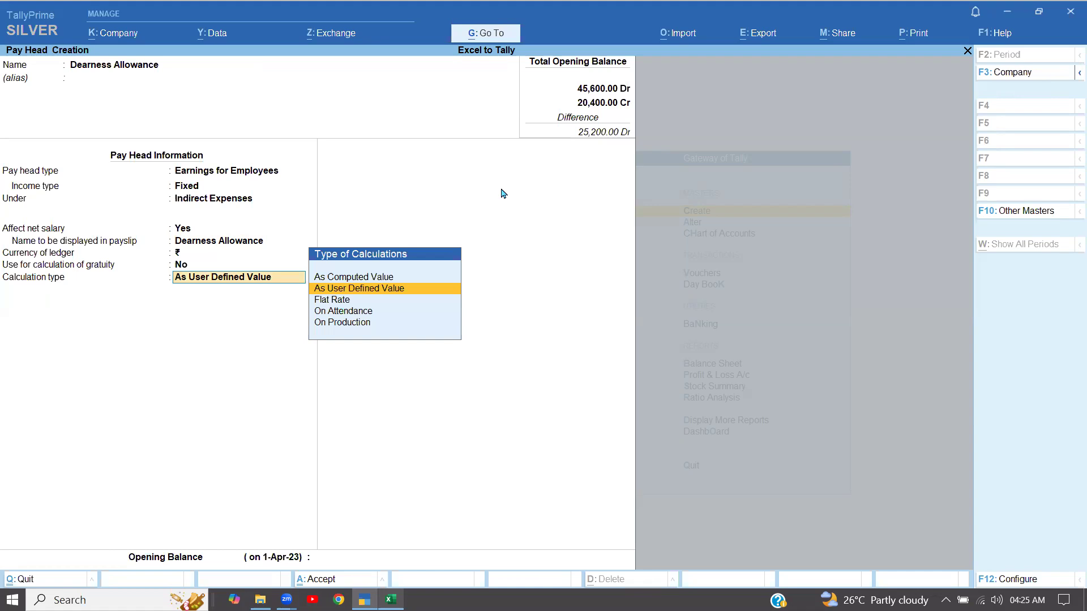
key("Down")
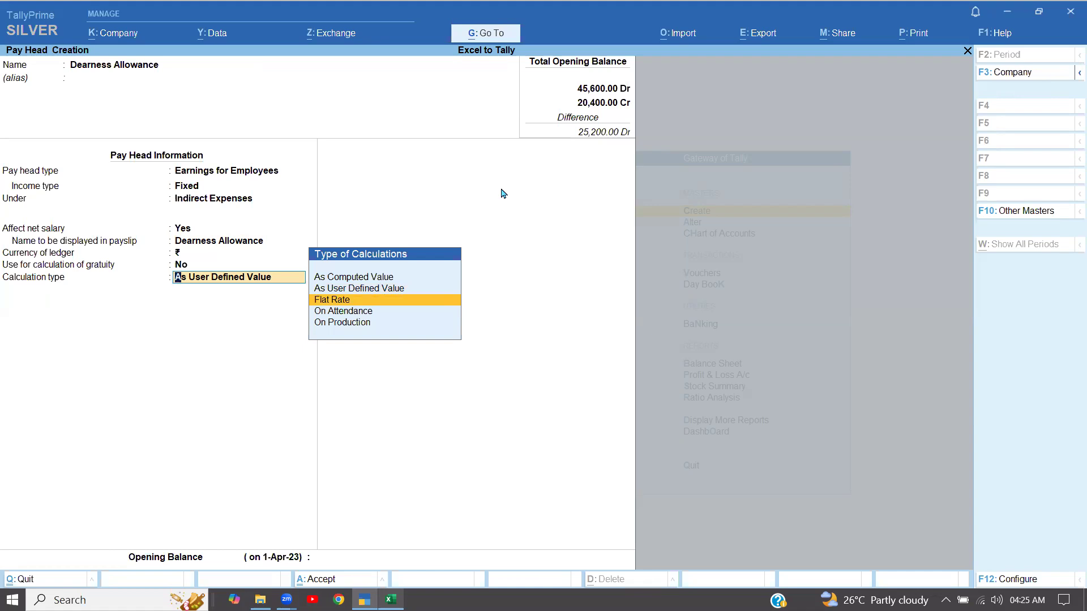
key("Return")
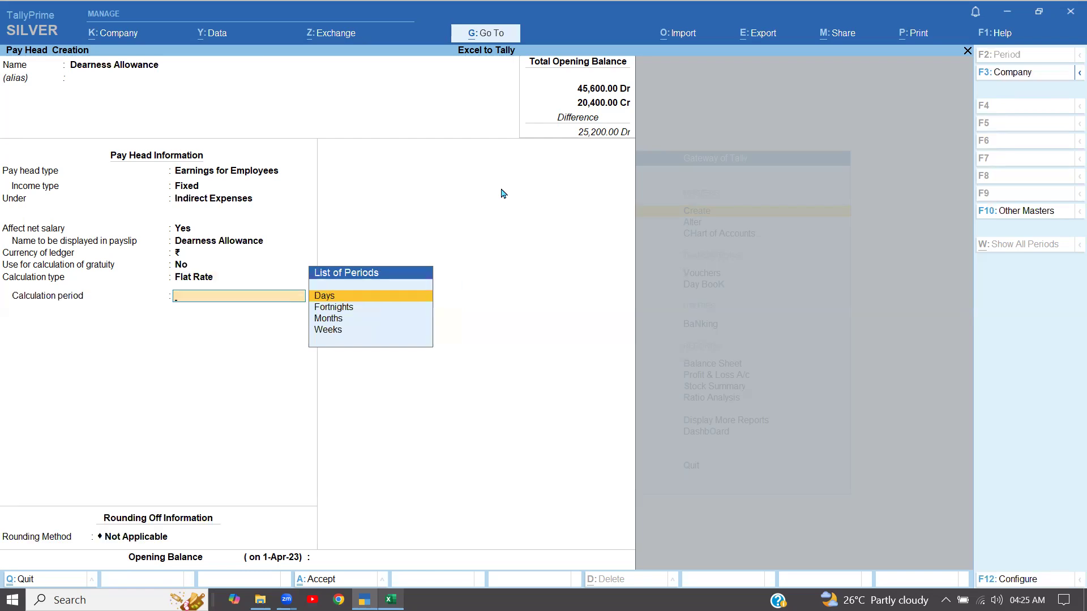
key("BackSpace")
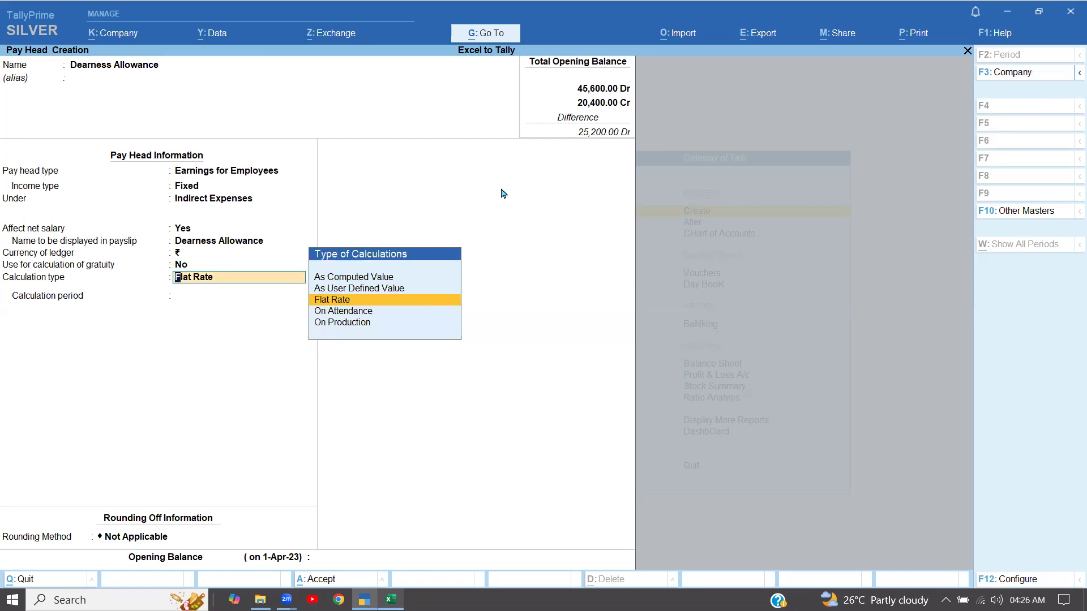
key("Up")
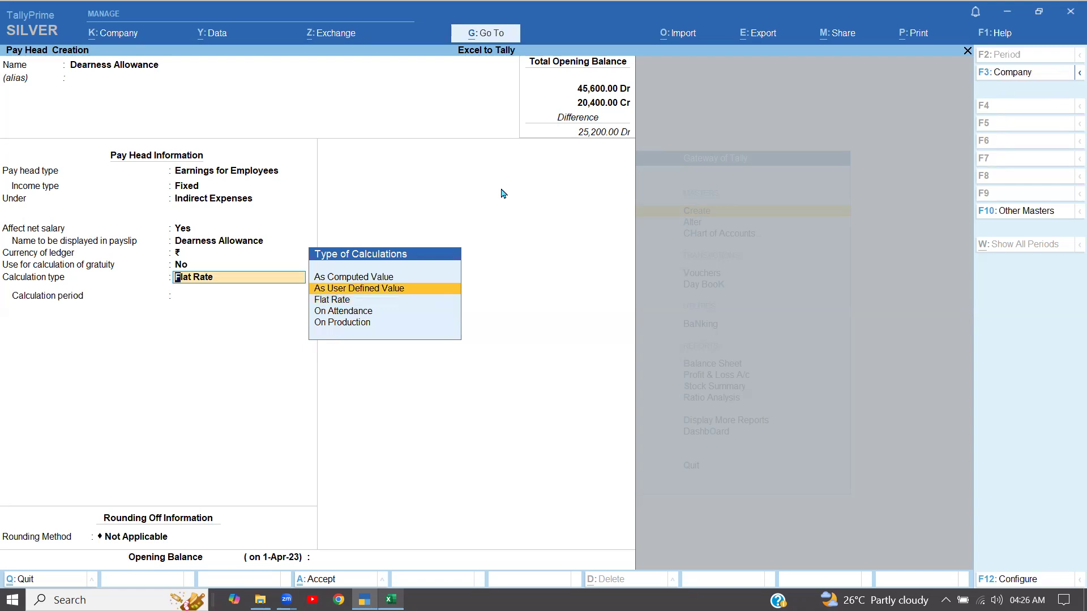
key("Down")
key("Return")
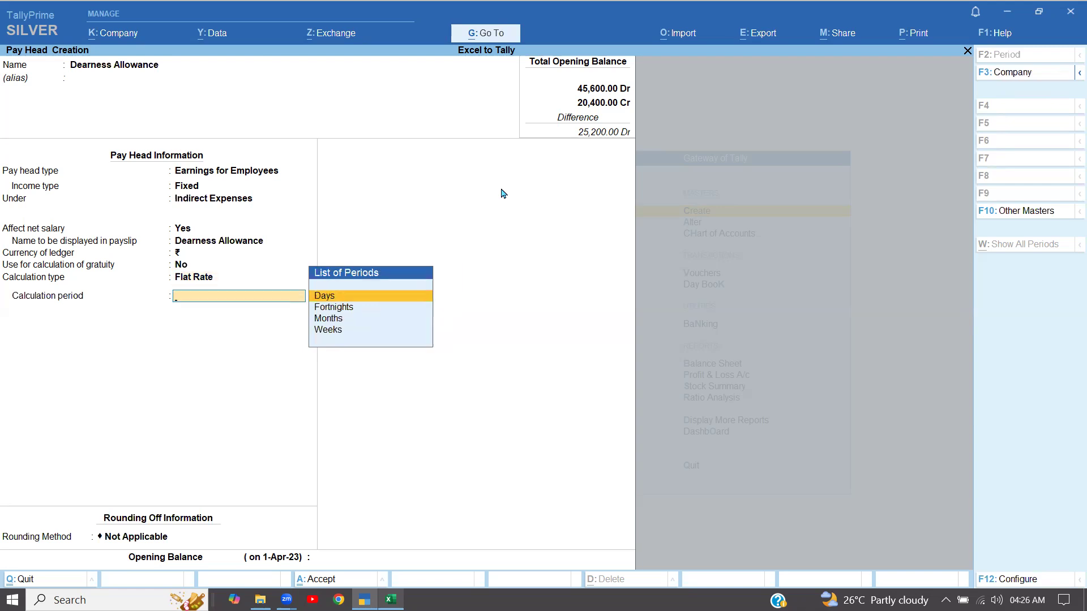
Step: Set Dearness Allowance's calculation period to Months, without rounding or an opening balance, and save the pay head
key("Down")
key("Down")
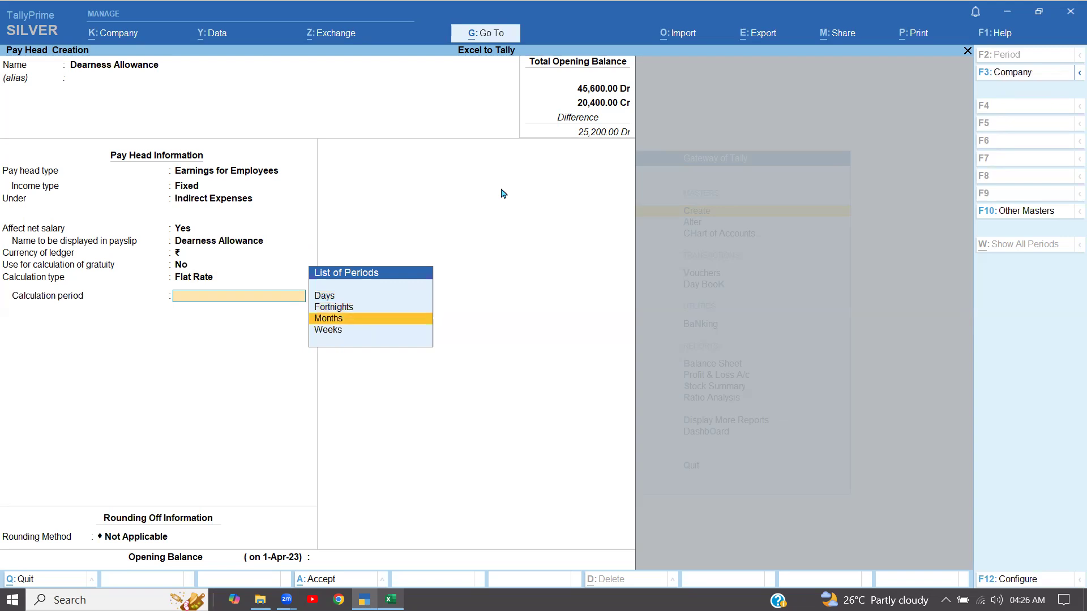
key("Return")
key("Return")
key("Return")
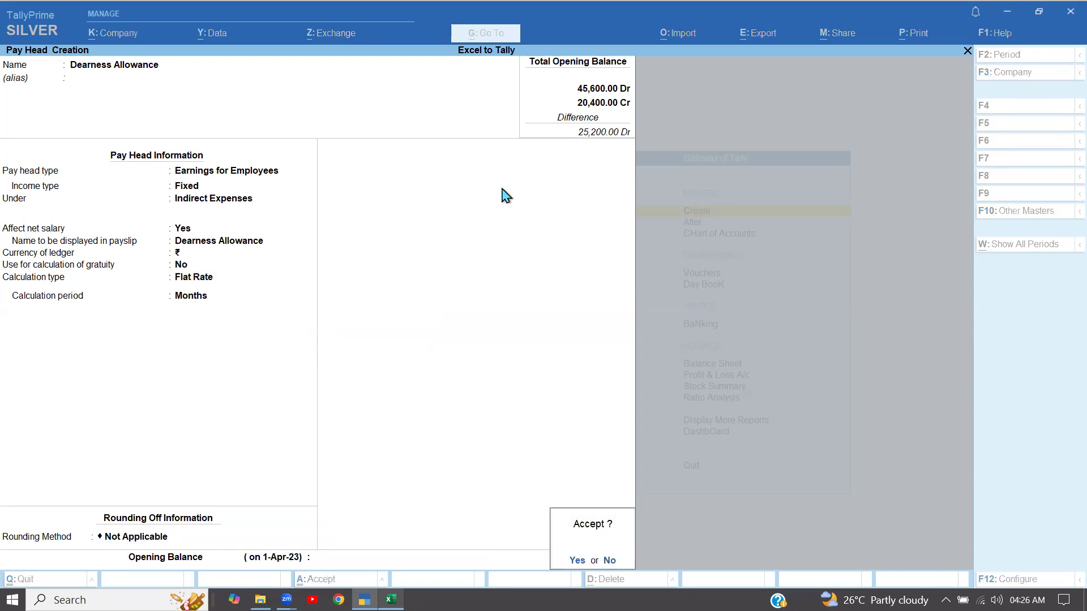
key("Return")
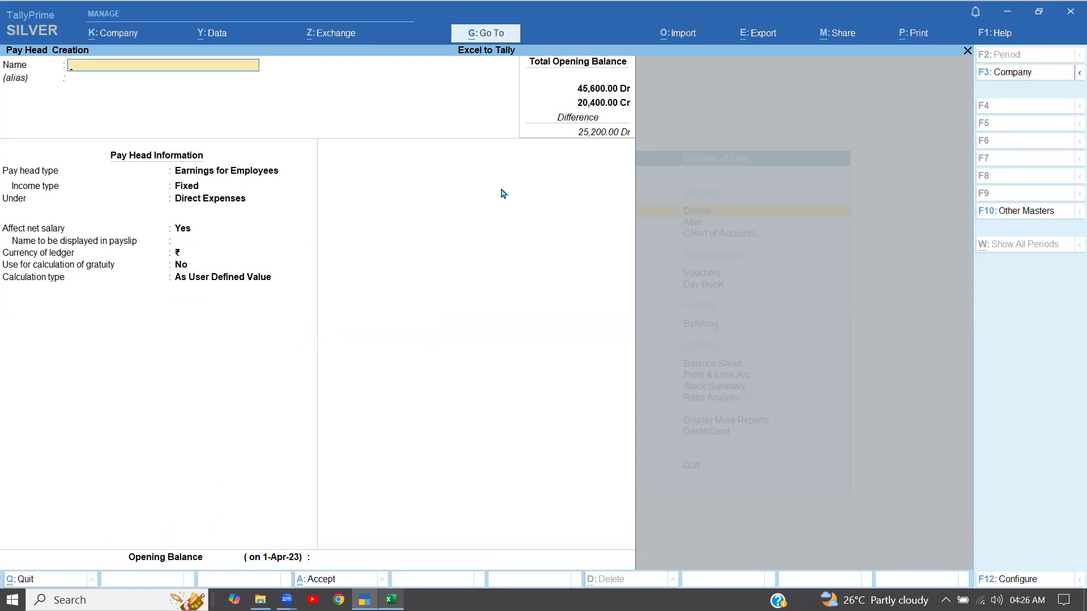
Step: Copy House Rent Allowance from cell D4 of the Excel workbook and use it as the new TallyPrime pay head's name
key("alt+Tab")
key("Escape")
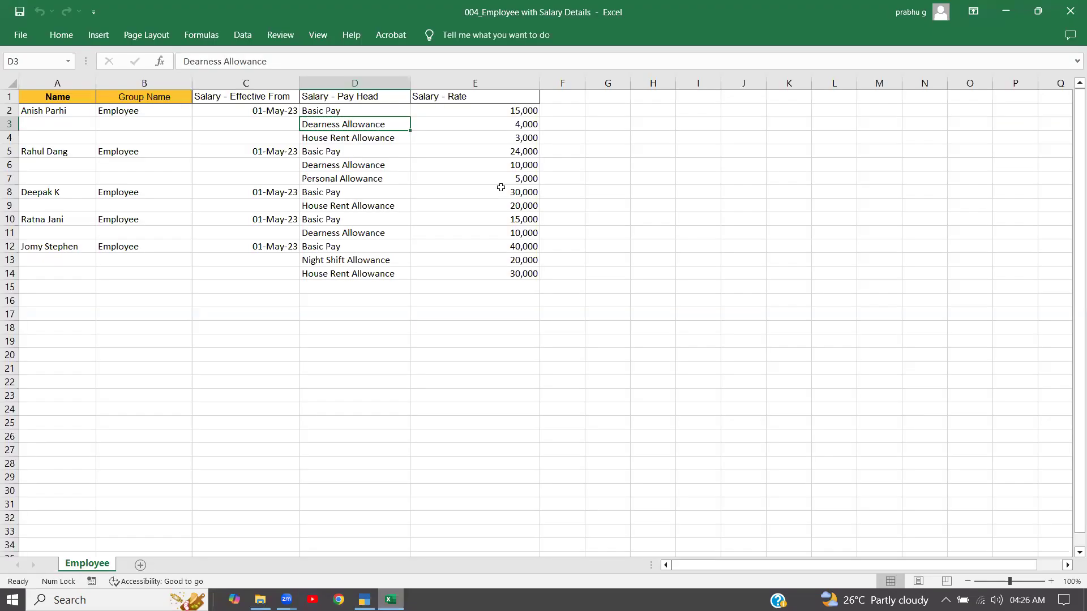
key("Down")
key("ctrl+c")
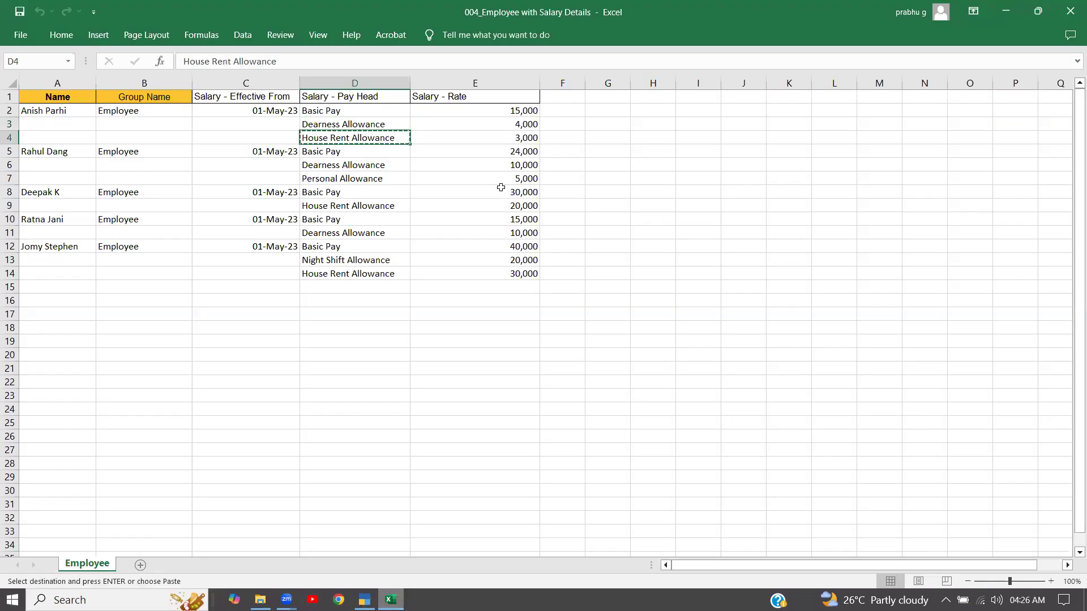
key("alt+Tab")
key("ctrl+alt+v")
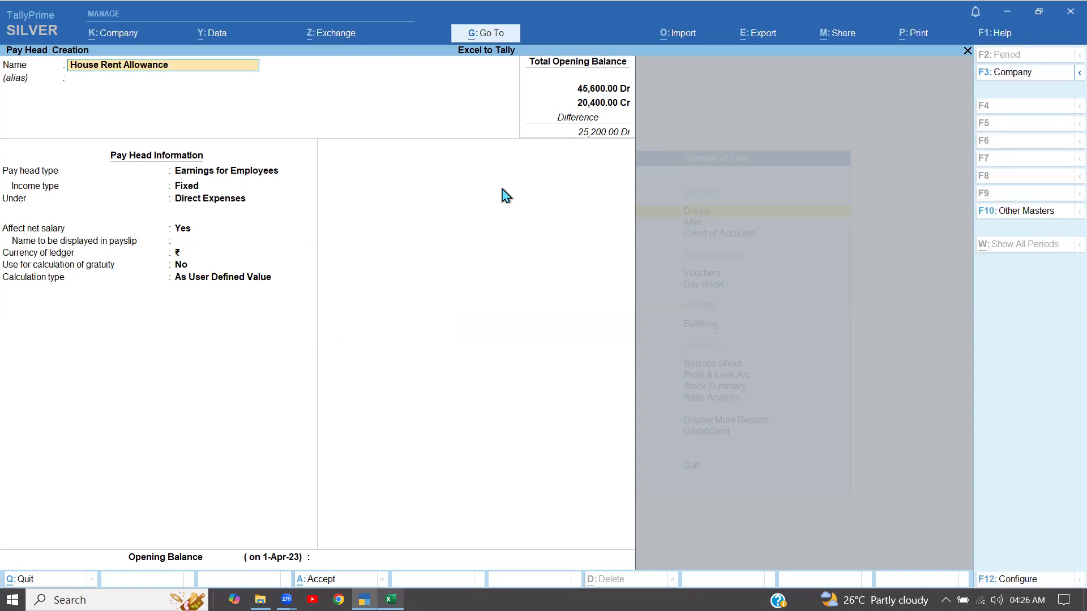
Step: Keep House Rent Allowance as fixed Earnings for Employees without an alias, and group it under Indirect Expenses
key("Return")
key("Return")
key("Return")
key("Return")
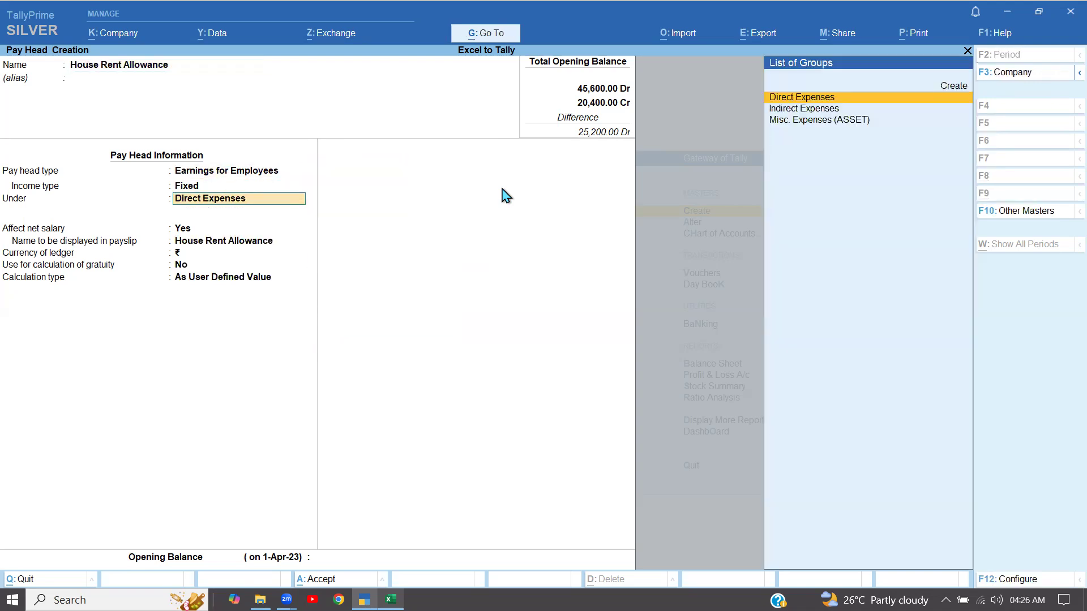
key("Down")
key("Return")
Step: Keep House Rent Allowance's net salary and gratuity settings, and set its calculation type to Flat Rate
key("Return")
key("Return")
key("Return")
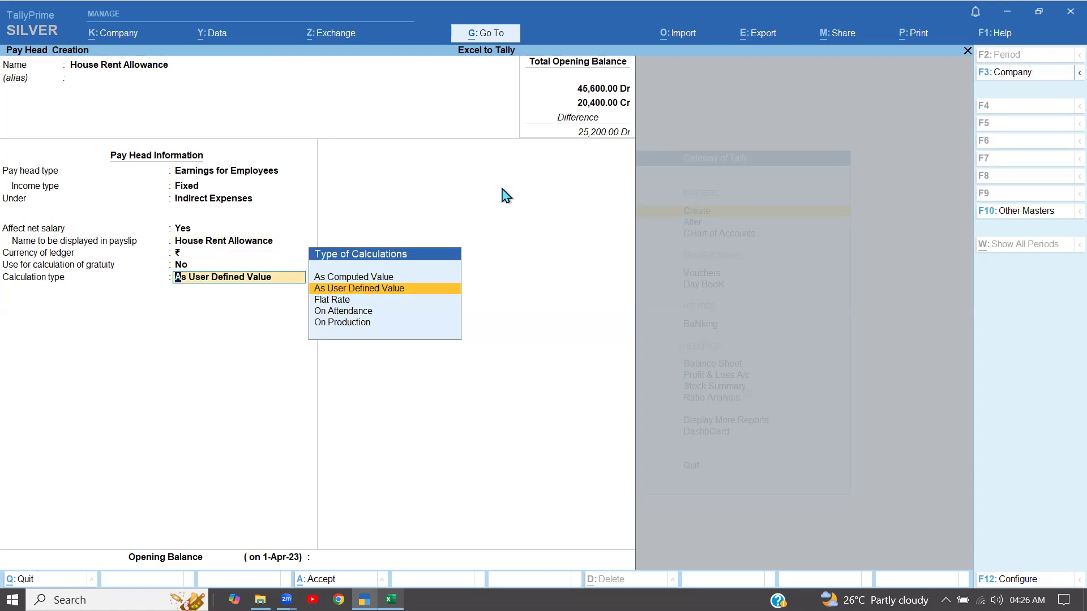
key("Down")
key("Return")
Step: Set House Rent Allowance's calculation period to Months, without rounding or an opening balance, and save the pay head
key("Return")
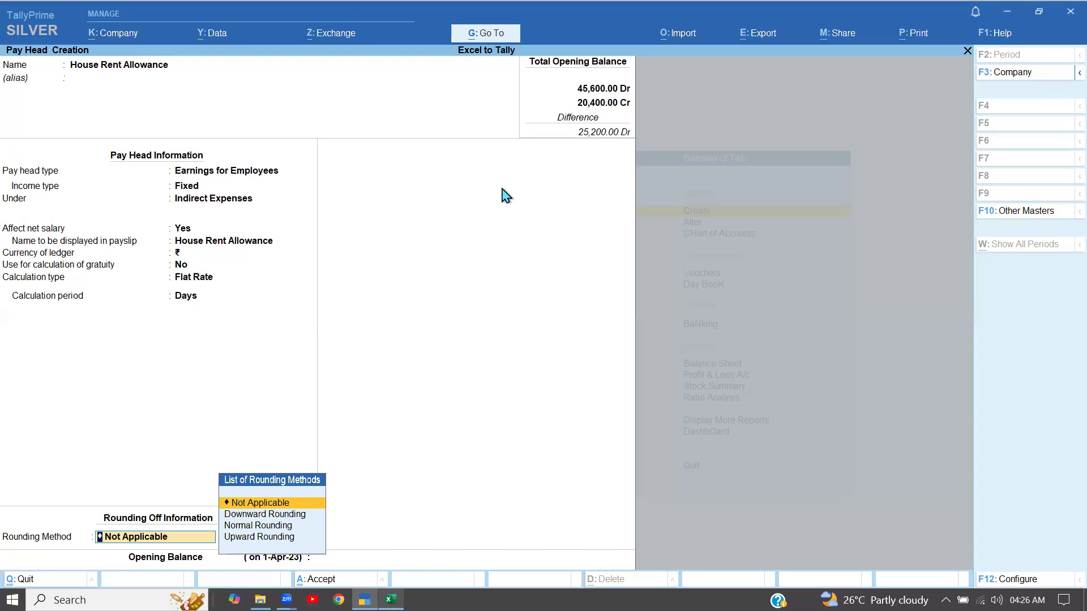
key("BackSpace")
key("Down")
key("Down")
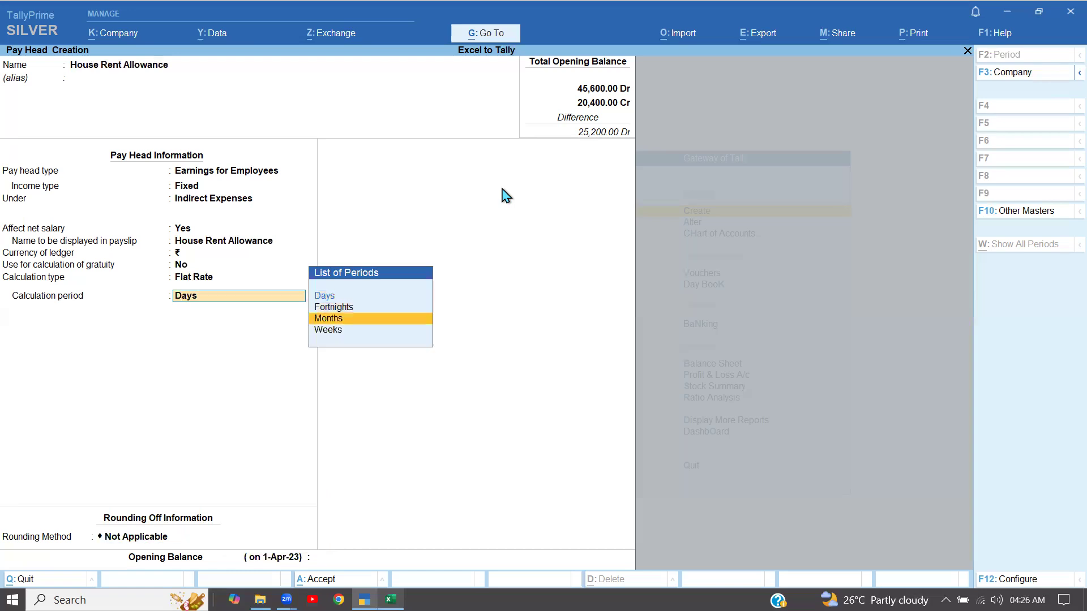
key("Return")
key("Return")
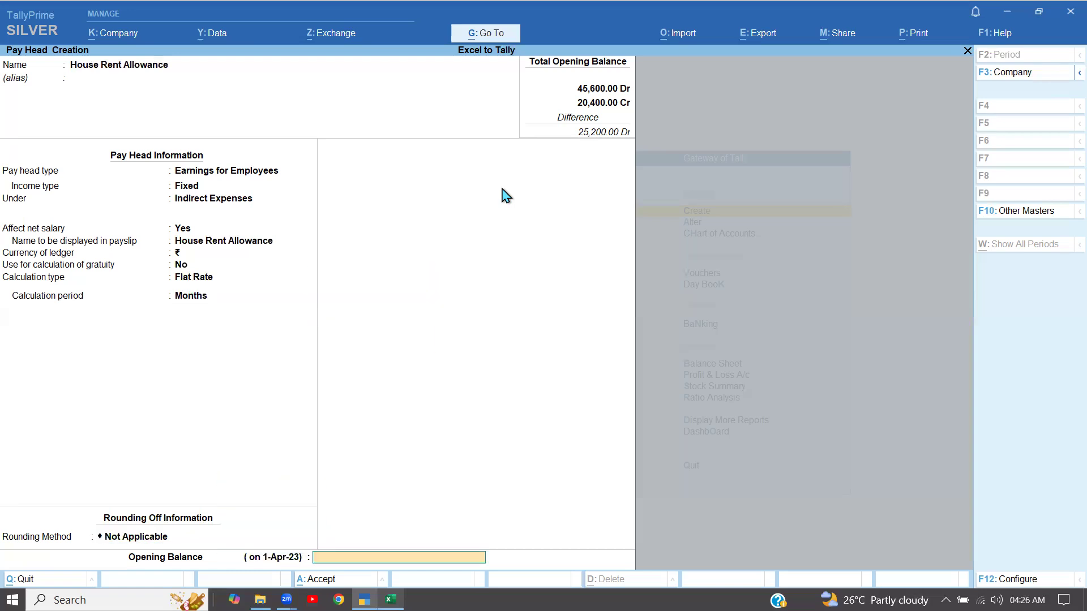
key("Return")
key("Return")
Step: Copy Personal Allowance from cell D7 of the Excel workbook and use it as the new TallyPrime pay head's name
key("alt+Tab")
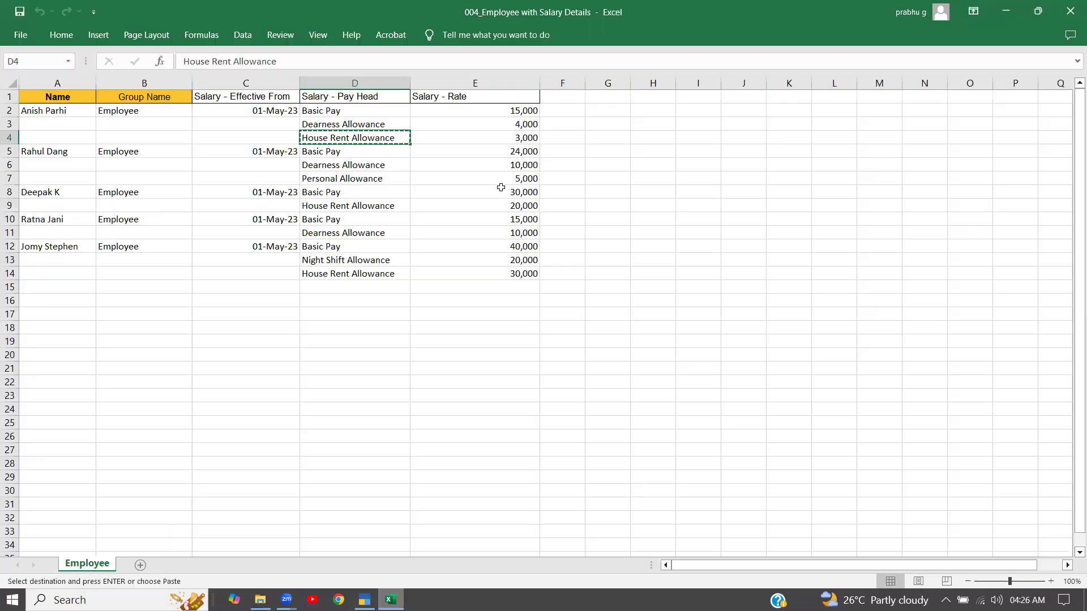
key("Escape")
key("Down")
key("Down")
key("Down")
key("ctrl+c")
key("alt+Tab")
key("ctrl")
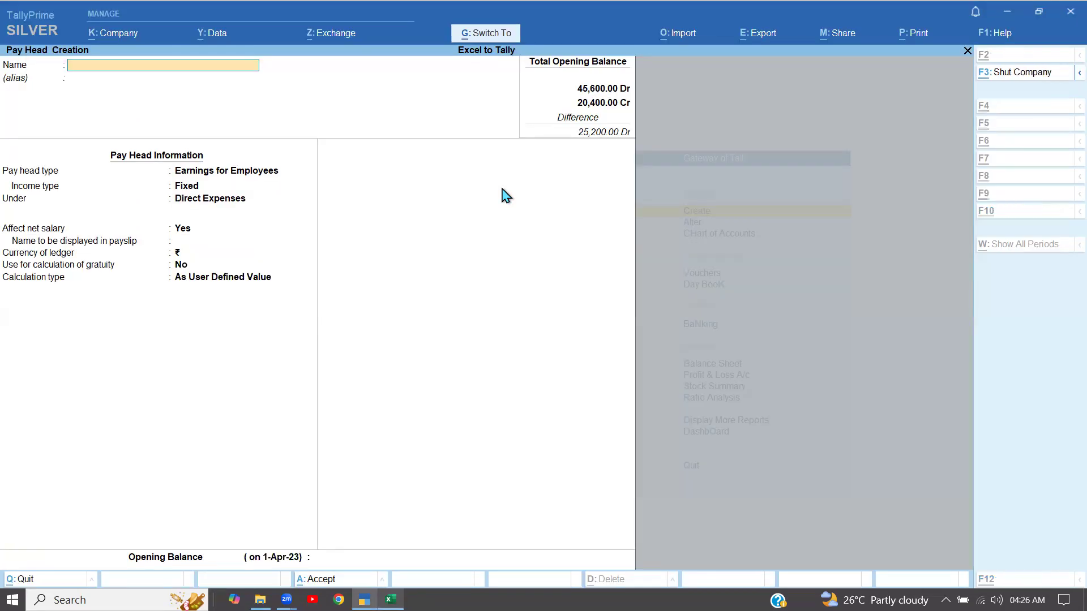
key("ctrl+v")
Step: Keep Personal Allowance as fixed Earnings for Employees and group it under Indirect Expenses
key("Return")
key("Return")
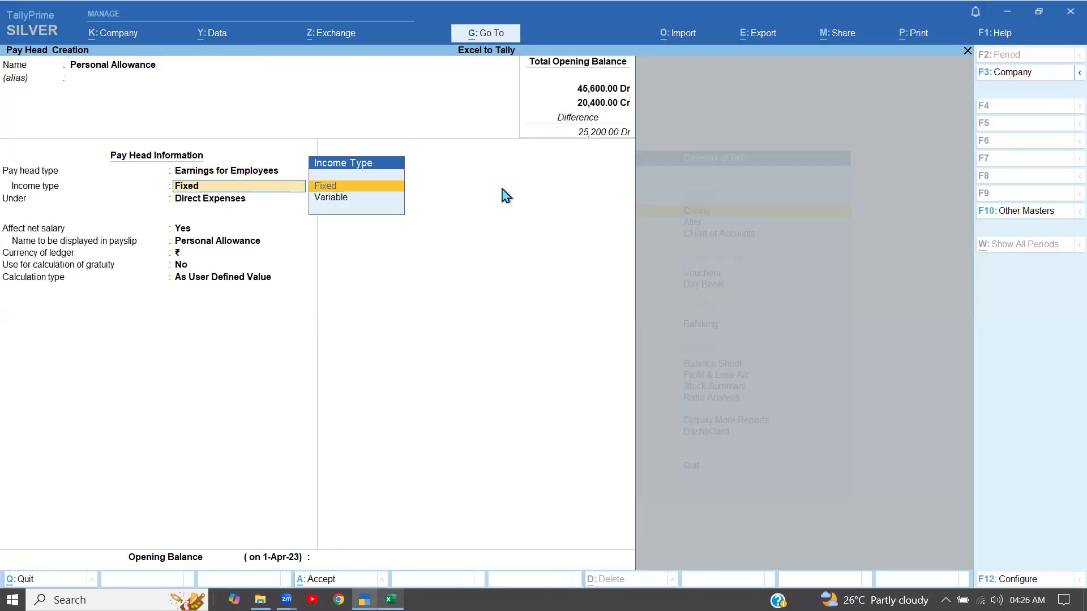
key("Return")
key("Down")
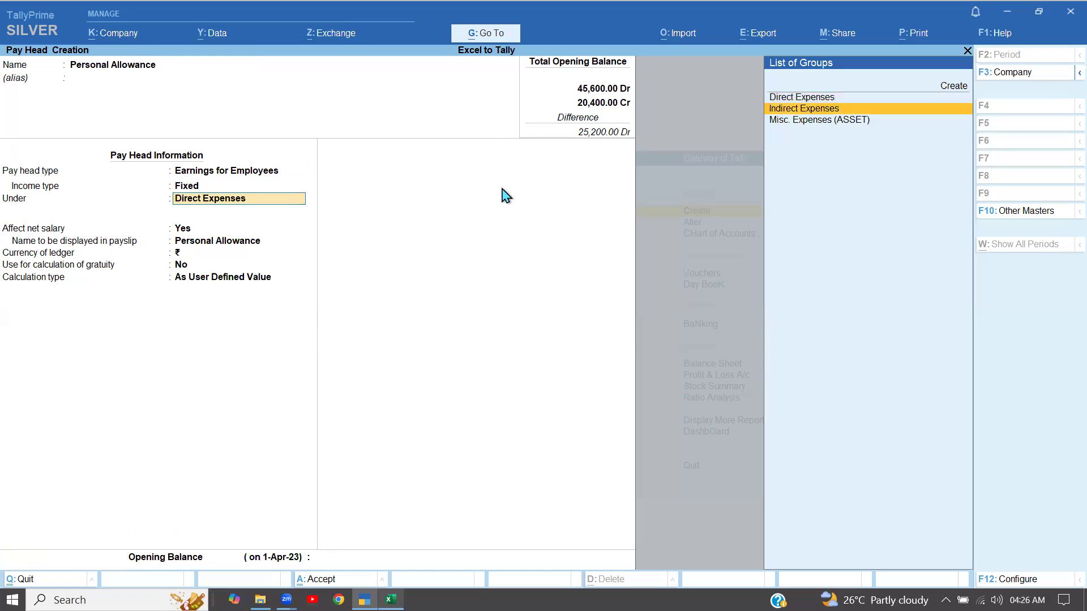
key("Return")
Step: Keep Personal Allowance's net salary and gratuity settings, and set its calculation type to Flat Rate
key("Return")
key("Return")
key("Return")
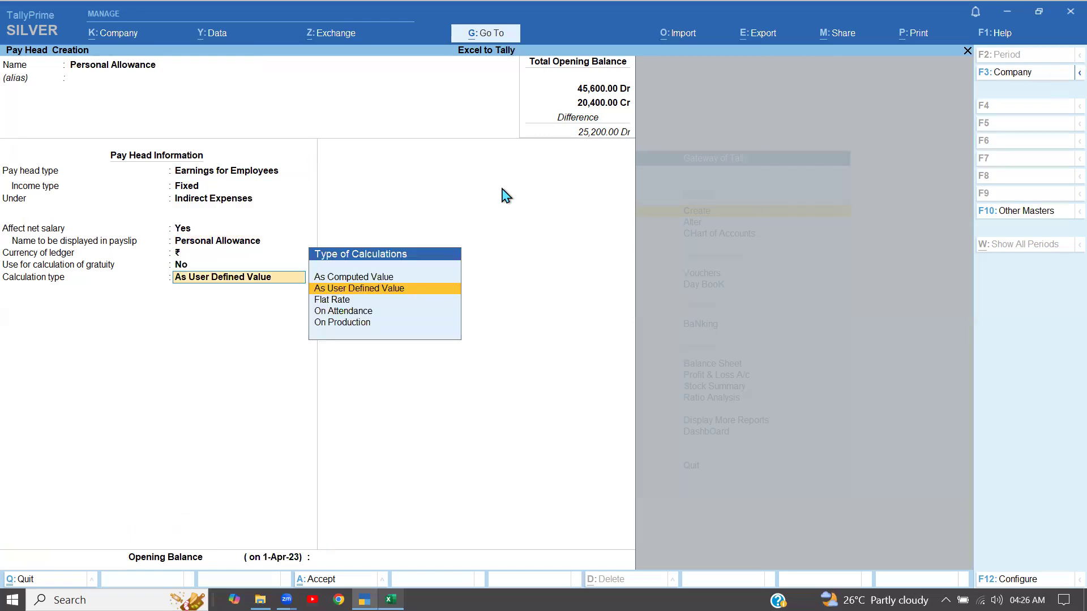
key("Down")
key("Return")
Step: Set Personal Allowance's calculation period to Months, without rounding or an opening balance, and save the pay head
key("Return")
key("BackSpace")
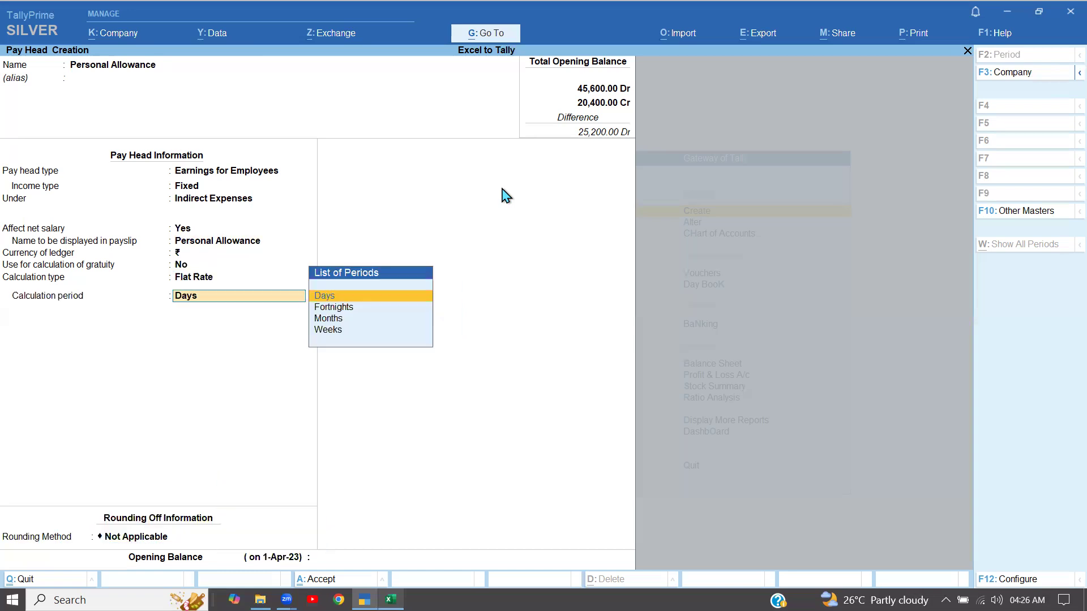
key("Down")
key("Down")
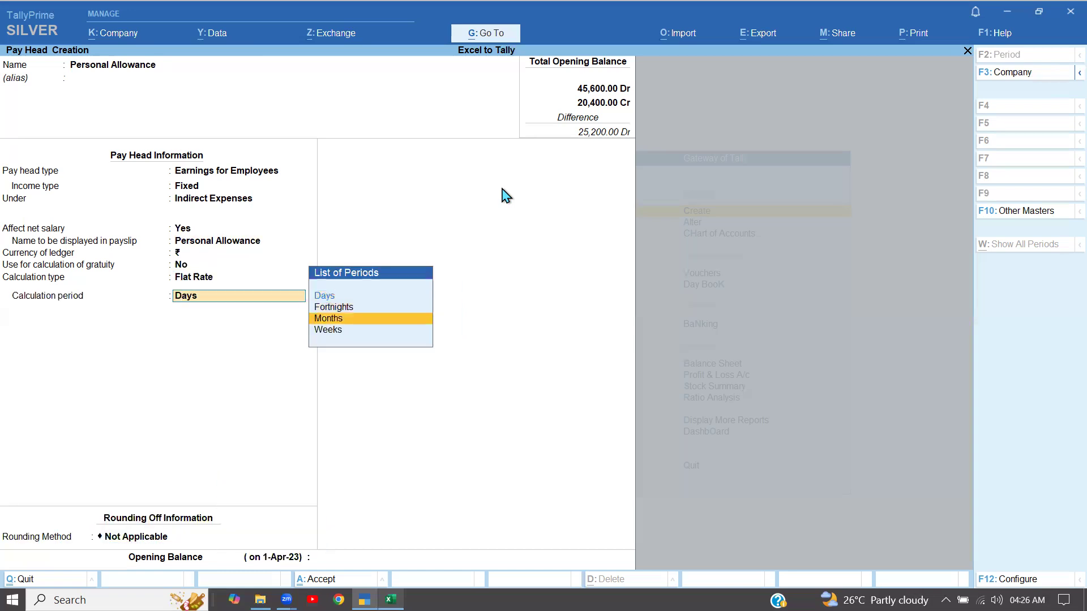
key("Return")
key("Return")
key("Return")
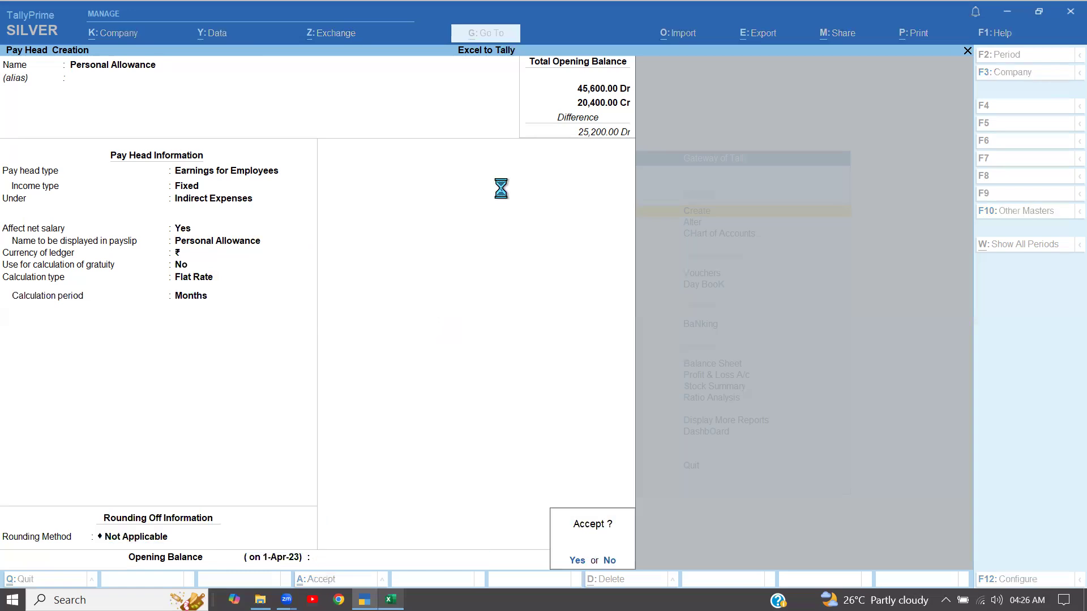
key("Return")
Step: Copy Night Shift Allowance from cell D13 of the Excel workbook and use it as the new TallyPrime pay head's name
key("alt+Tab")
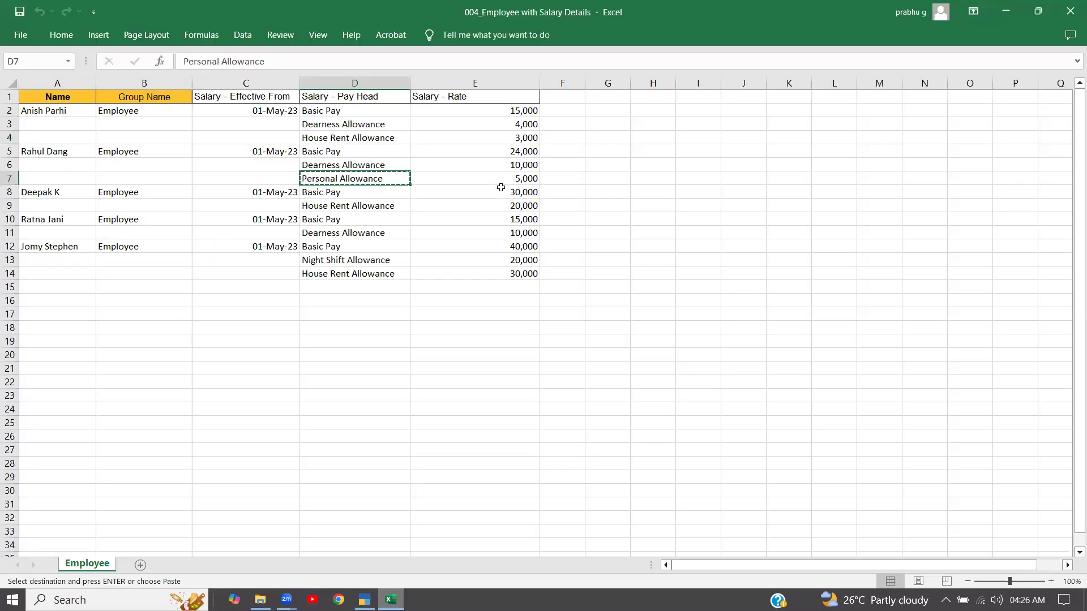
key("Down")
key("Down")
key("Down")
key("Down")
key("Down")
key("Down")
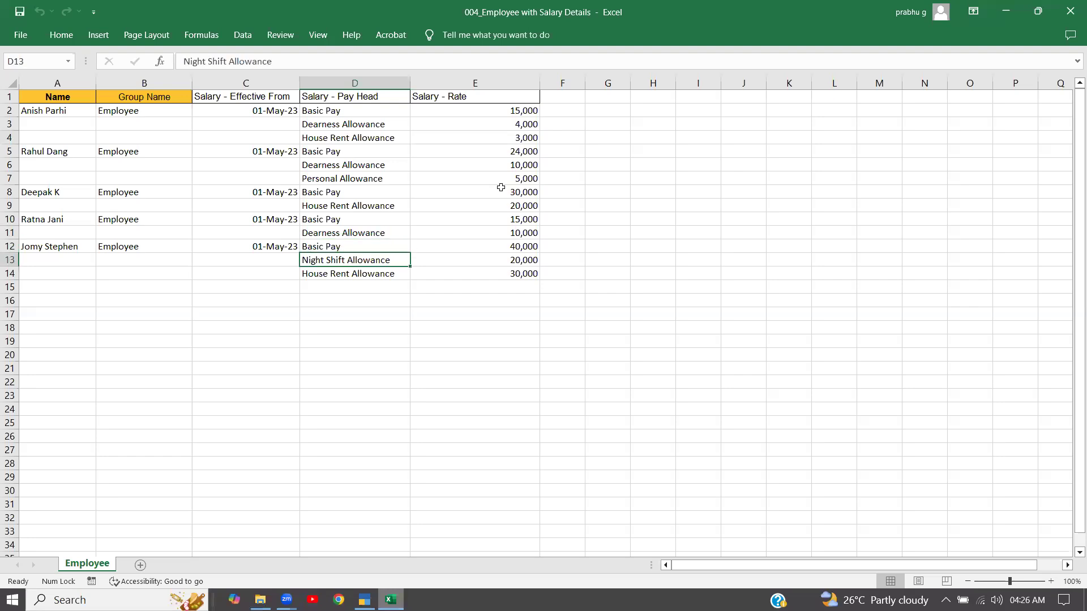
key("ctrl+c")
key("alt+Tab")
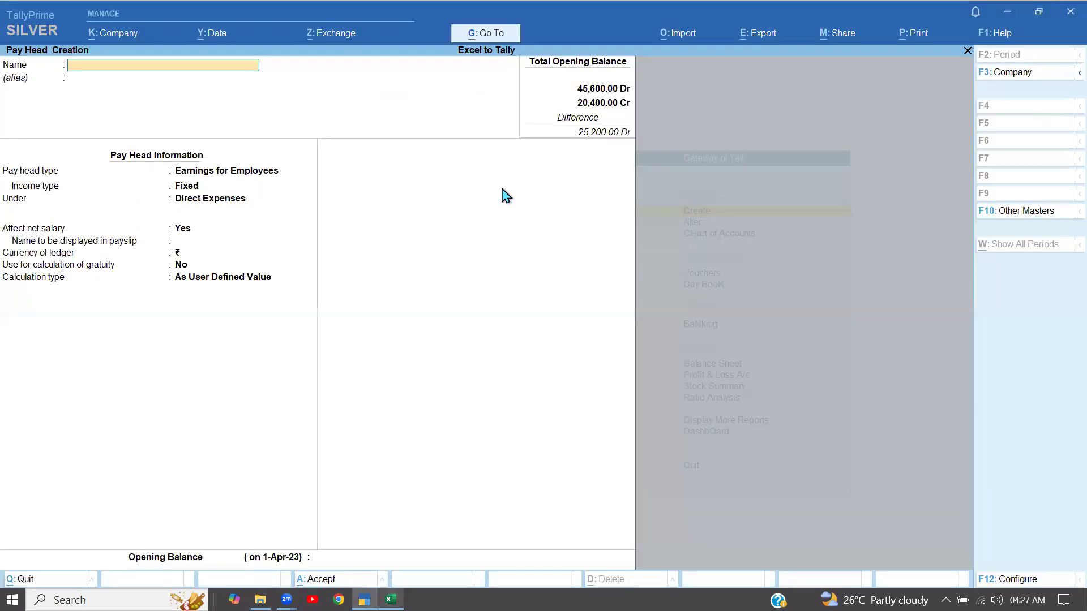
key("ctrl+v")
Step: Keep Night Shift Allowance as fixed Earnings for Employees without an alias, and group it under Indirect Expenses
key("Return")
key("Return")
key("Return")
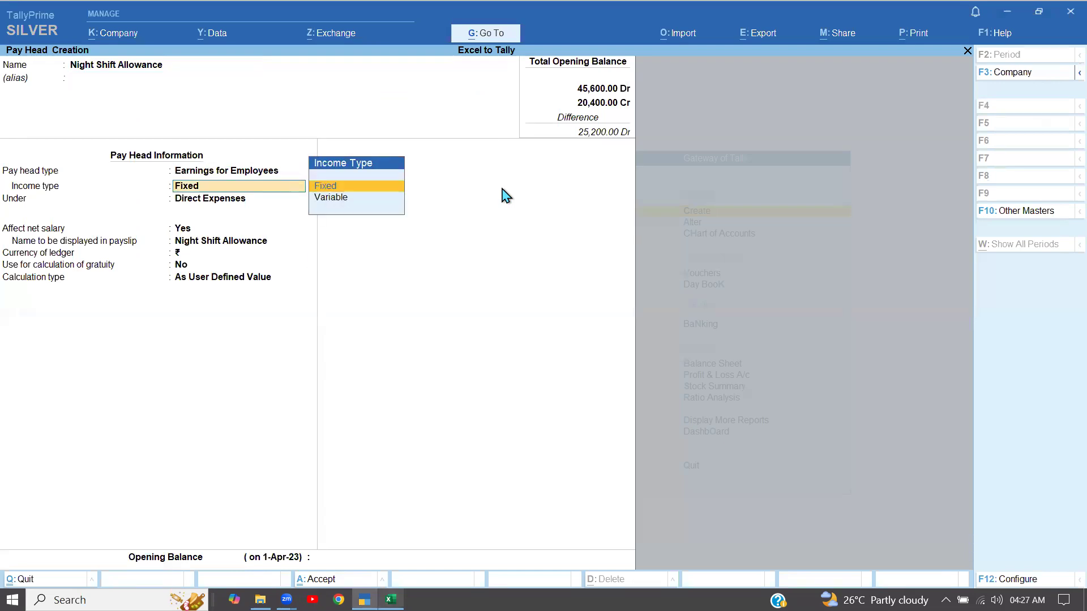
key("Return")
key("Down")
key("Down")
key("Up")
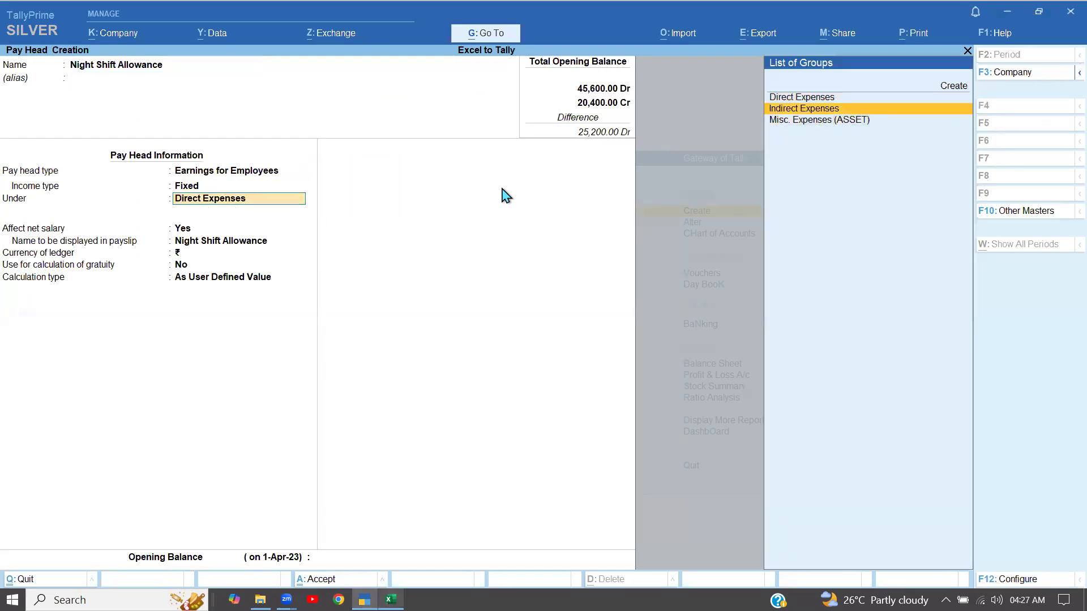
key("Return")
Step: Keep Night Shift Allowance's net salary and gratuity settings, and set its calculation type to Flat Rate
key("Return")
key("Return")
key("Return")
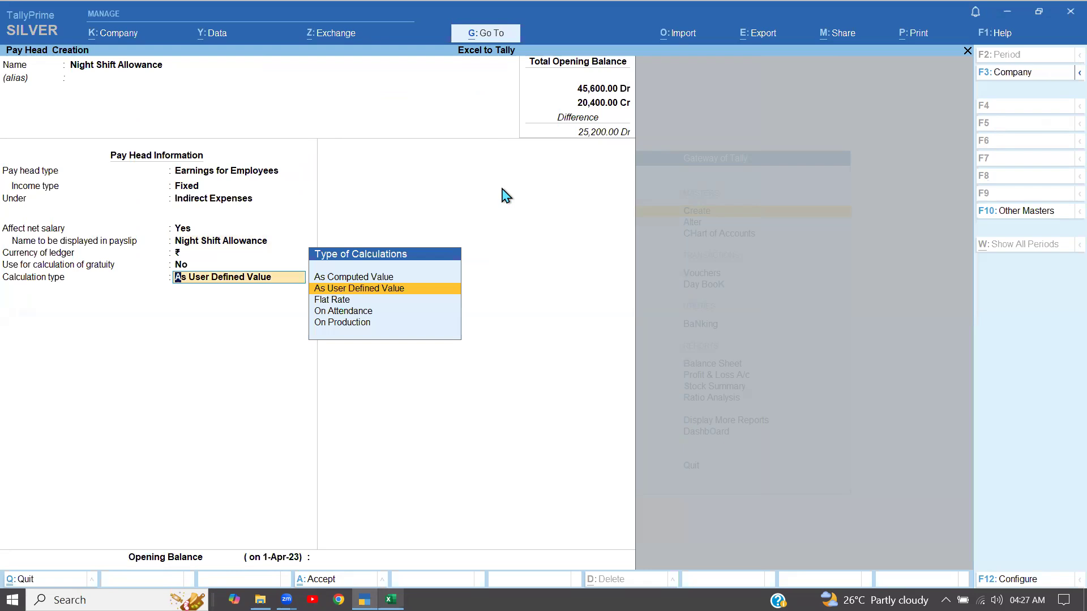
key("Down")
key("Return")
Step: Set Night Shift Allowance's calculation period to Months, without rounding or an opening balance, save it and return to the Gateway of Tally
key("Down")
key("Down")
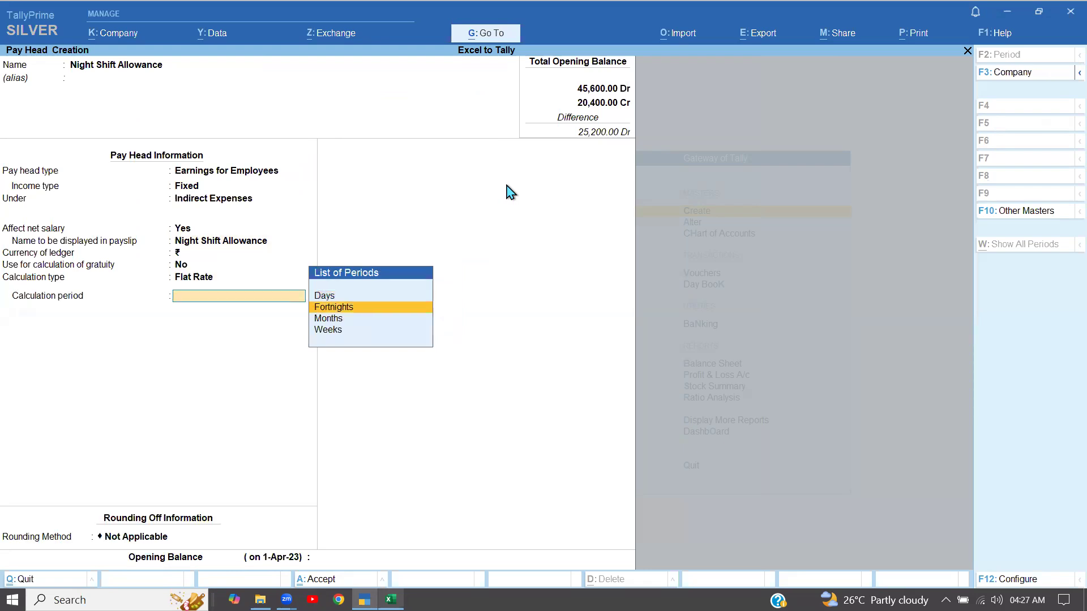
key("Return")
key("Return")
key("Return")
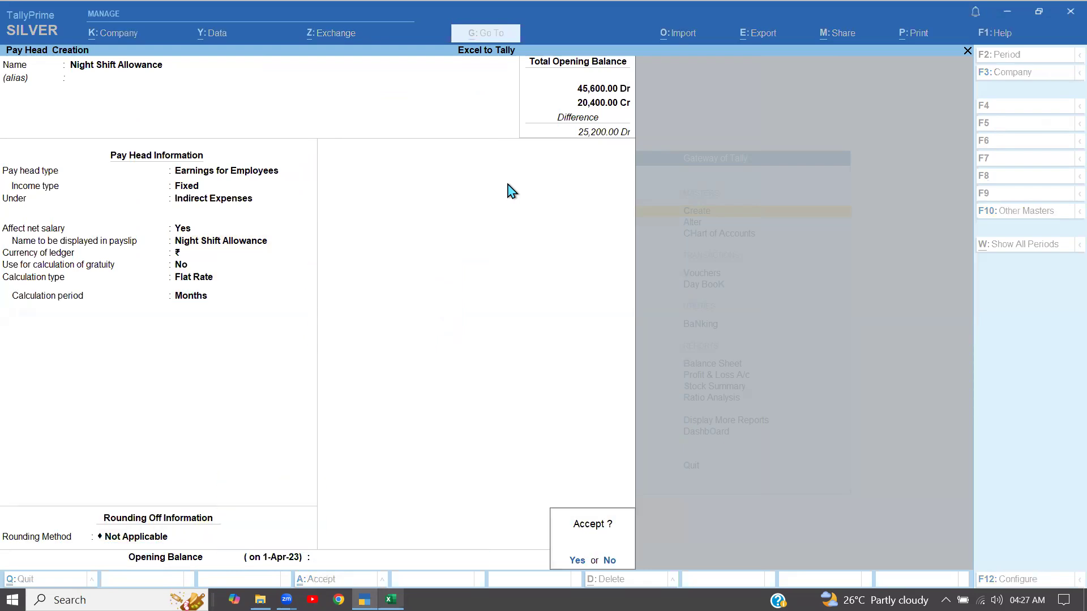
key("Return")
key("Escape")
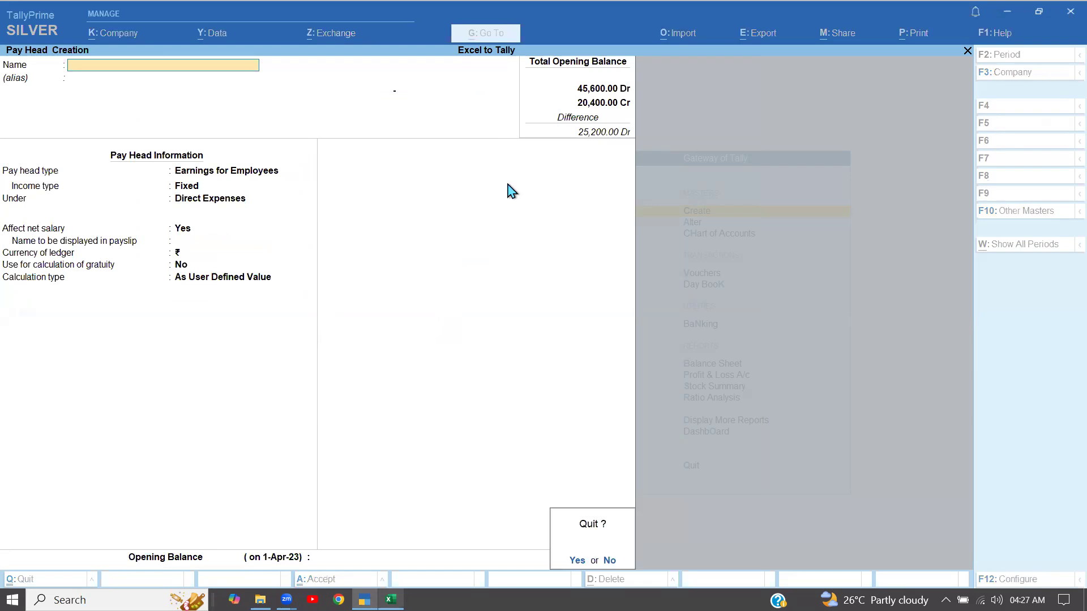
key("Return")
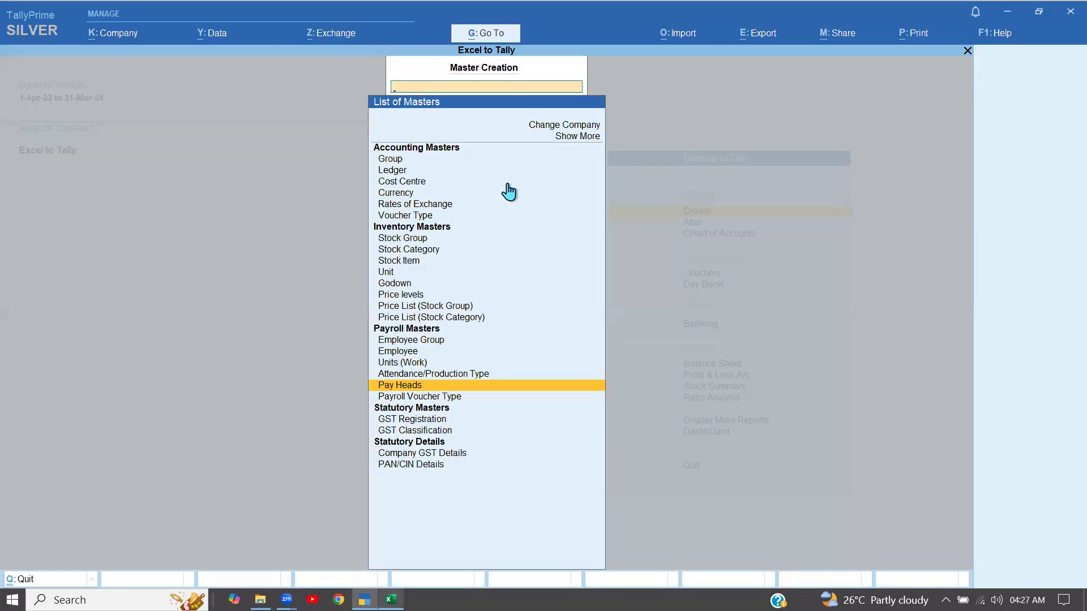
key("Escape")
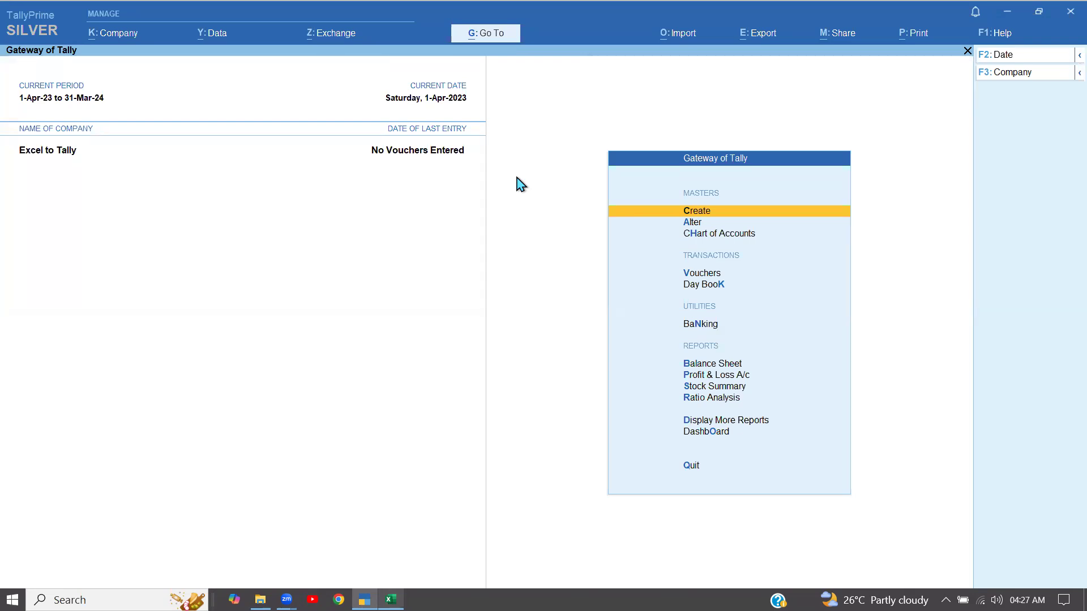
Step: Start a masters import in Excel format and choose 004_Employee with Salary Details.xlsx as the file to import
key("alt+o")
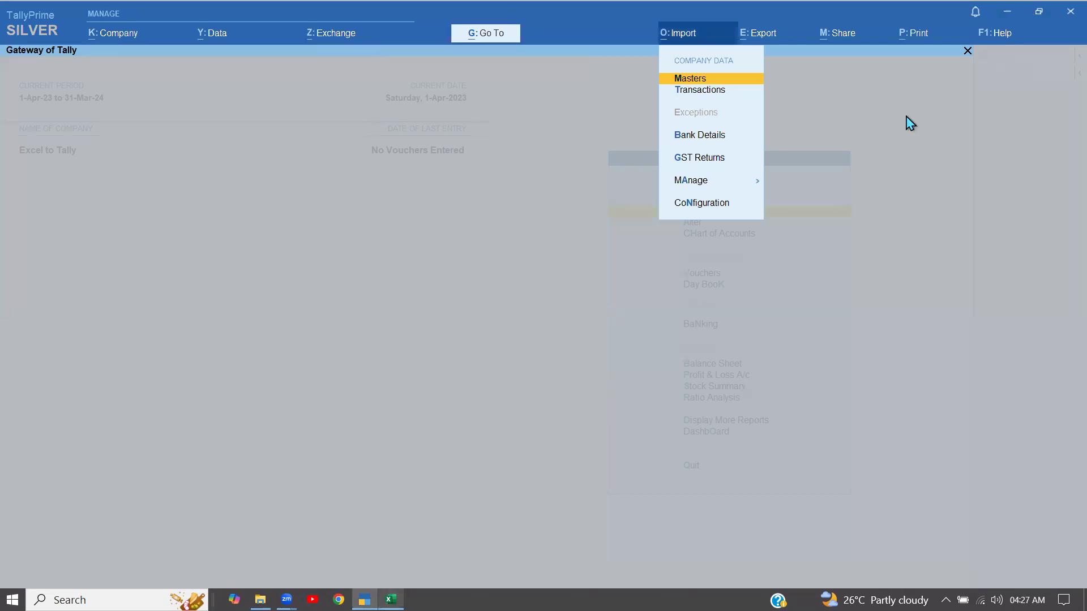
key("Return")
key("Return")
key("Return")
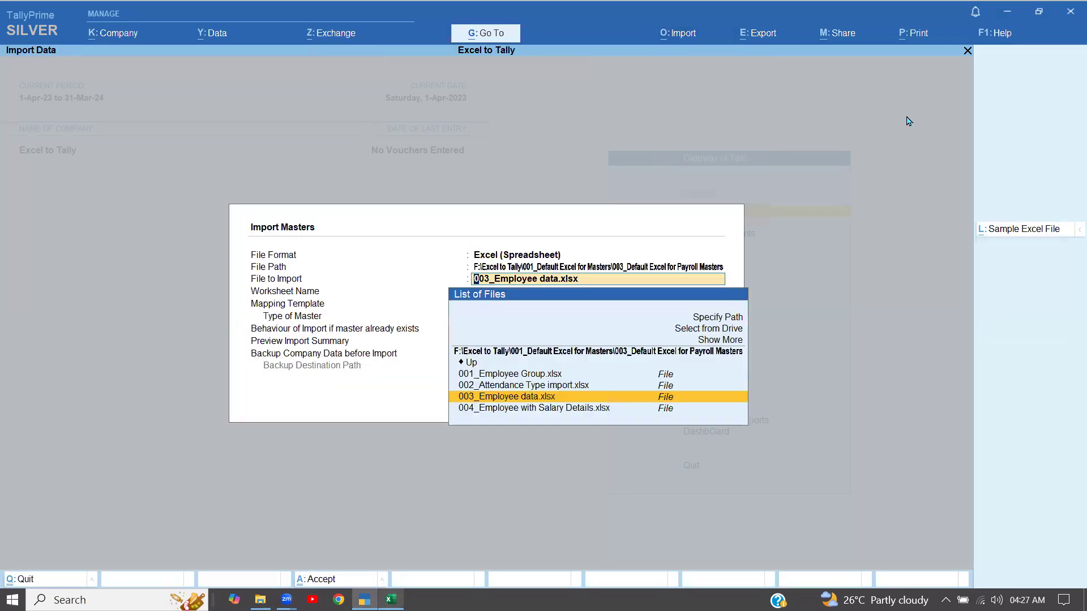
key("Down")
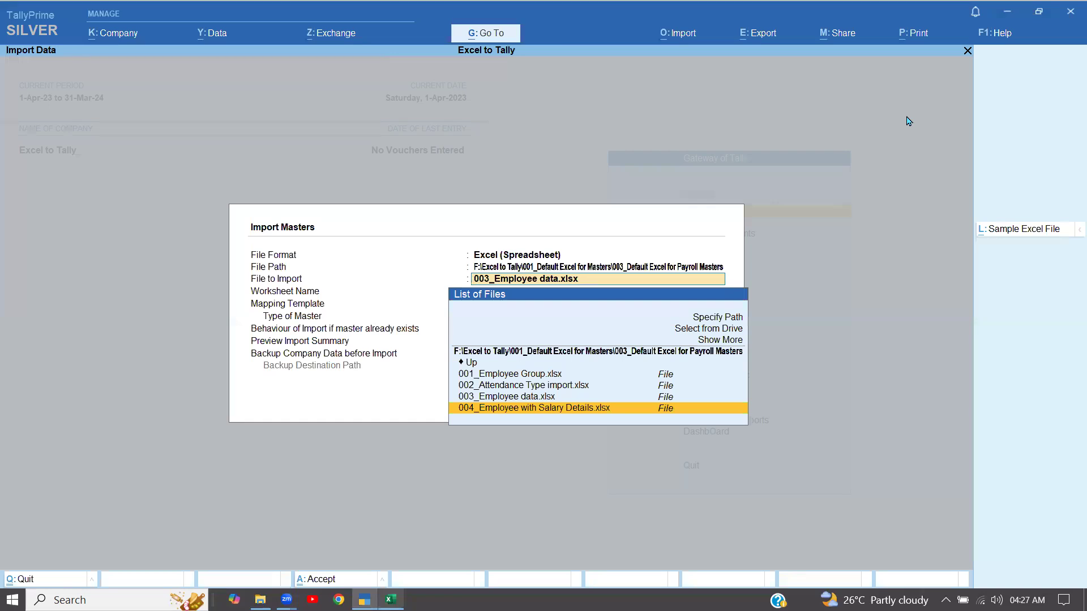
key("Return")
Step: Keep the Employee worksheet, the Default Template mapping and Employee as the type of master
key("Return")
key("Return")
key("Return")
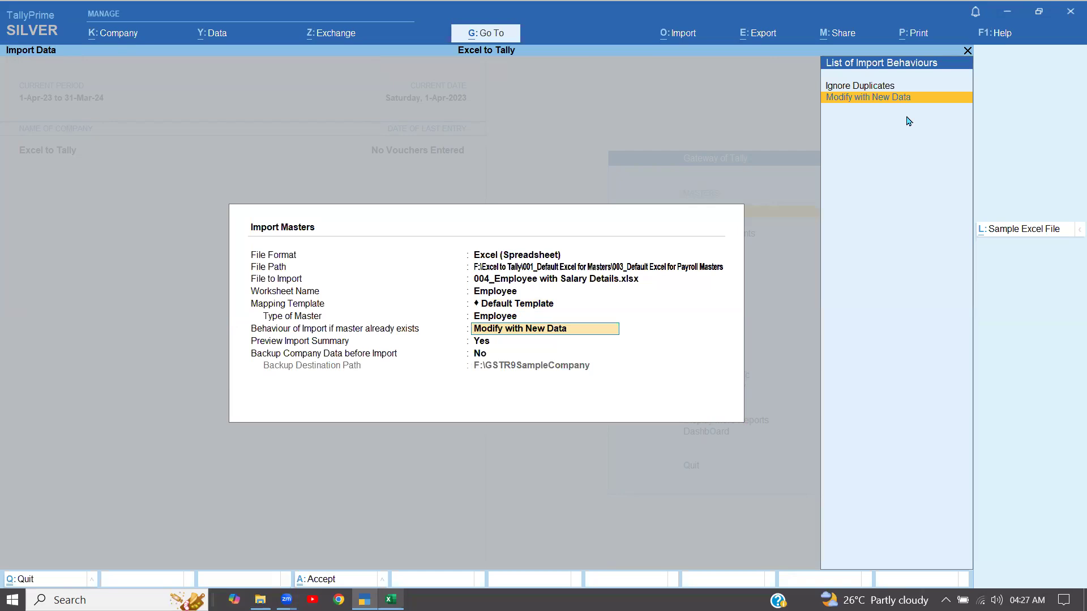
key("BackSpace")
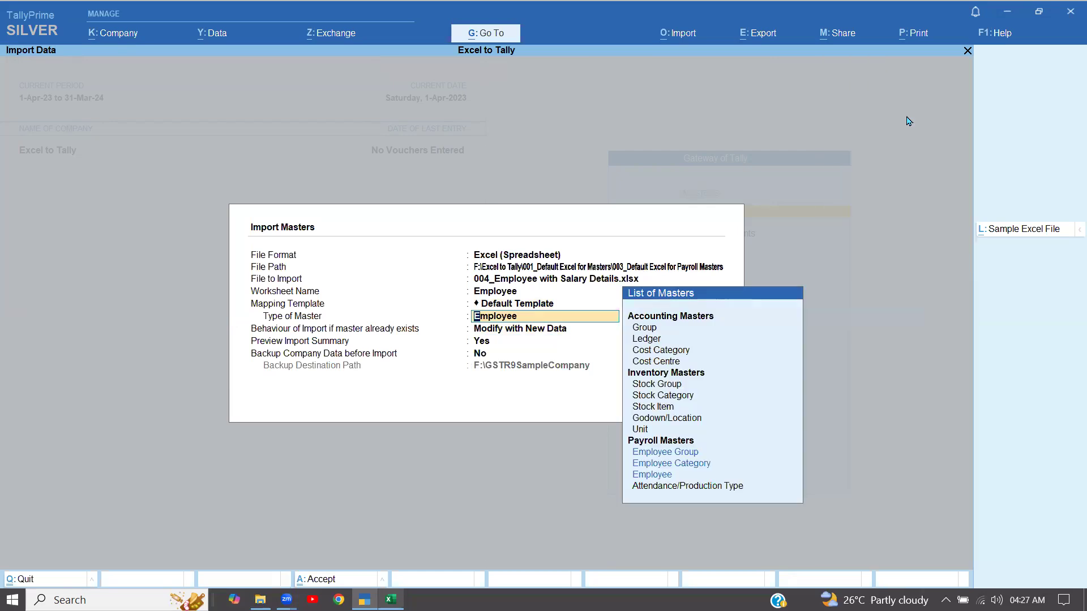
key("Return")
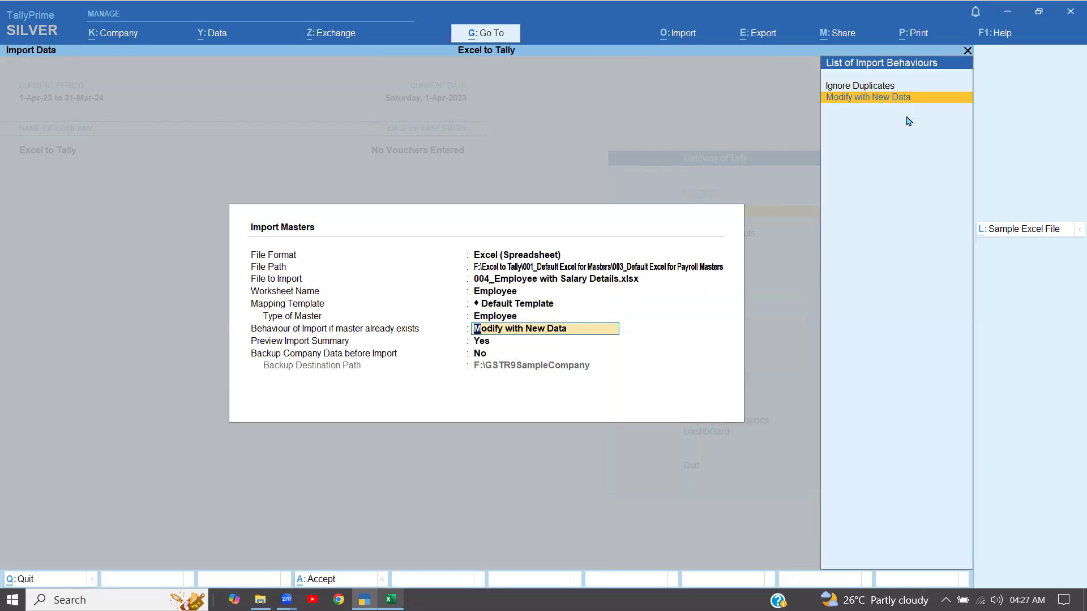
Step: Import the employees with Modify with New Data as the duplicate behaviour, a preview summary and no company data backup
key("Return")
key("Return")
key("Return")
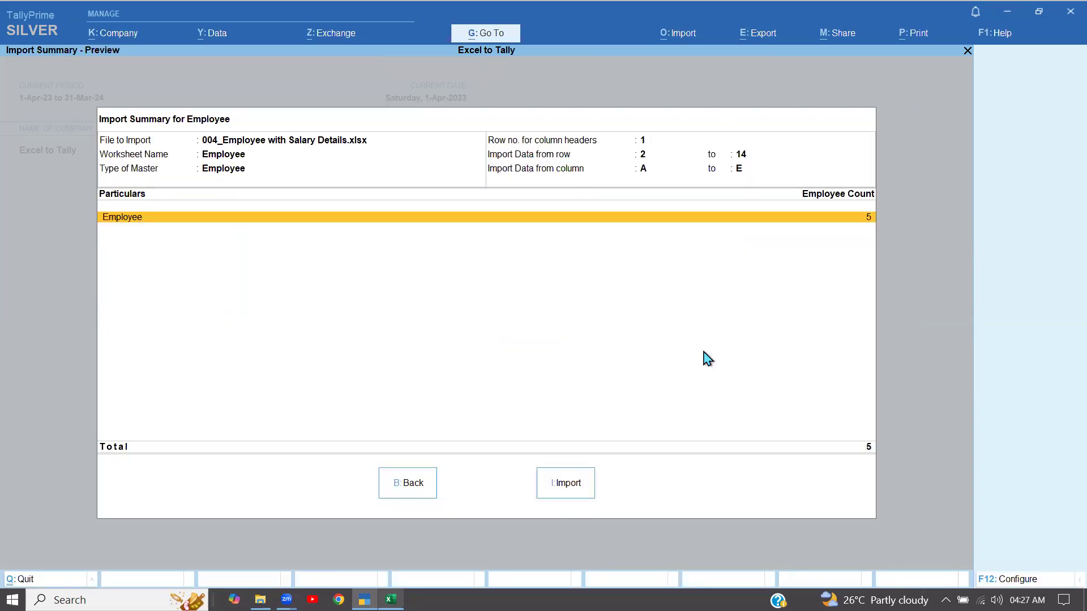
key("i")
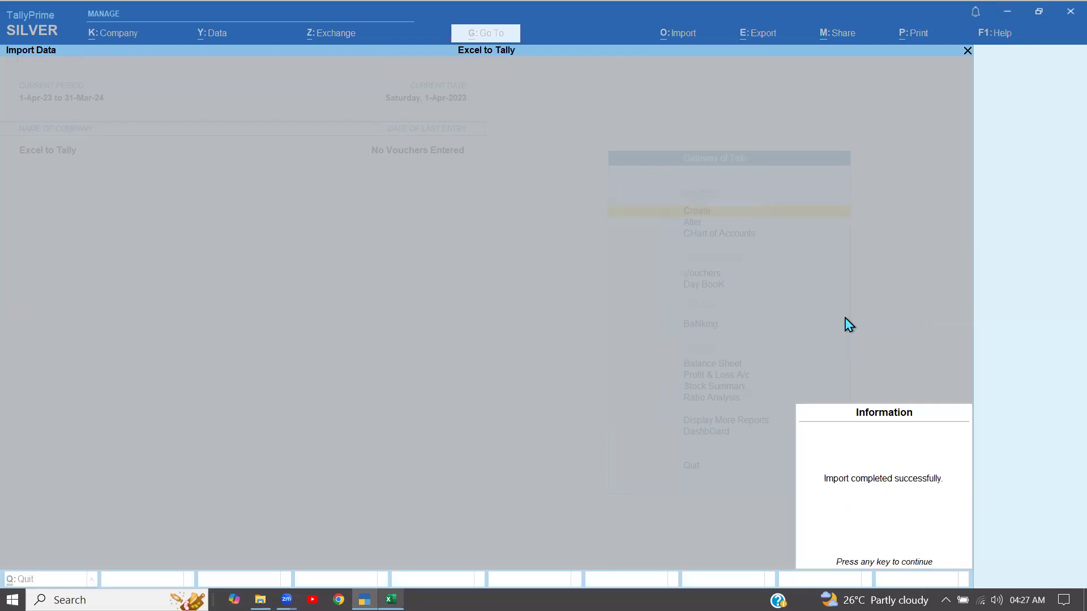
key("Return")
Step: Switch to the Excel workbook to check the first employee's salary rows, and return to TallyPrime
key("alt+Tab")
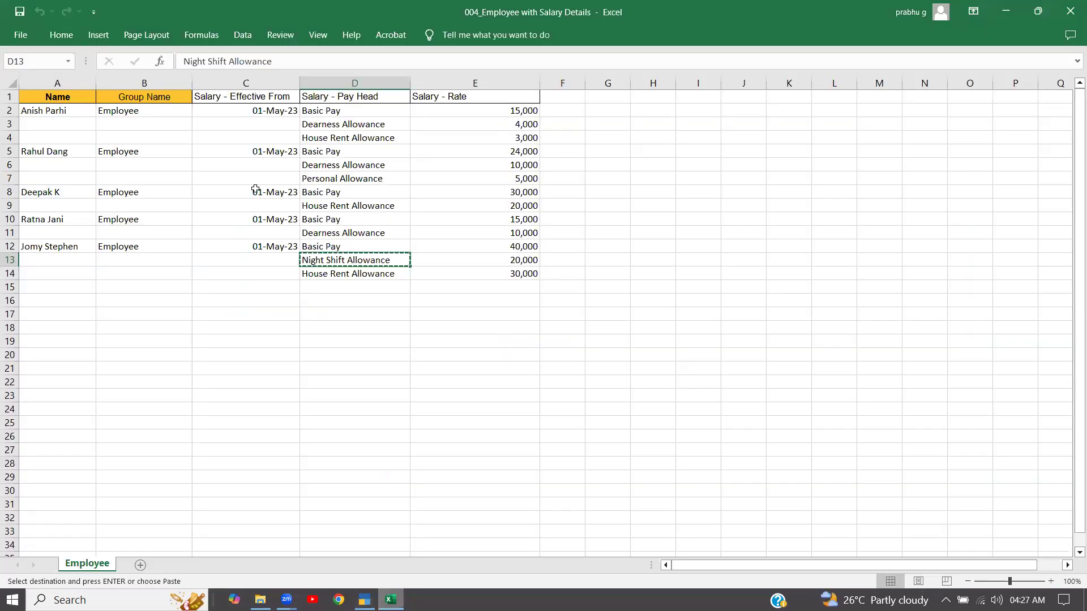
left_click(31, 110)
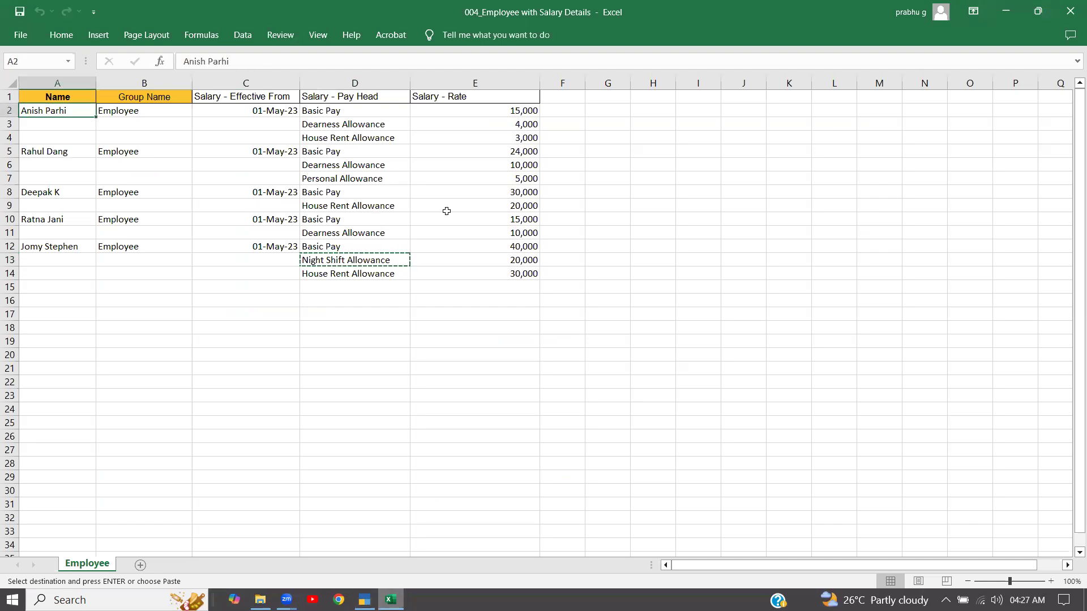
key("alt+Tab")
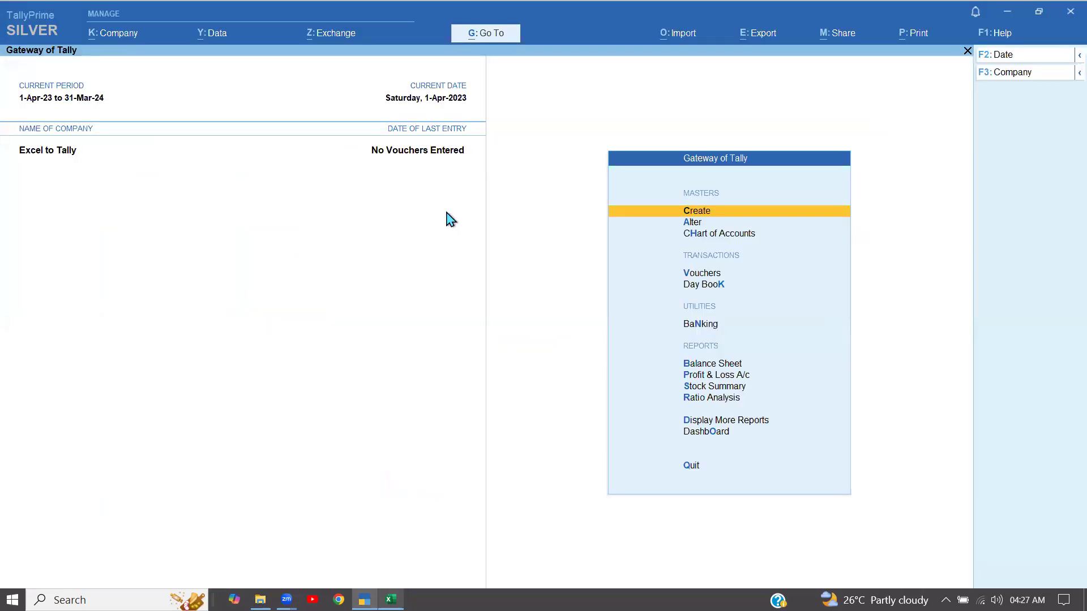
Step: Open the first employee in the list of Employee masters for alteration
key("Down")
key("Return")
key("Down")
key("Down")
key("Down")
key("Down")
key("Down")
key("Down")
key("Down")
key("Down")
key("Down")
key("Down")
key("Down")
key("Down")
key("Down")
key("Down")
key("Down")
key("Down")
key("Up")
key("Return")
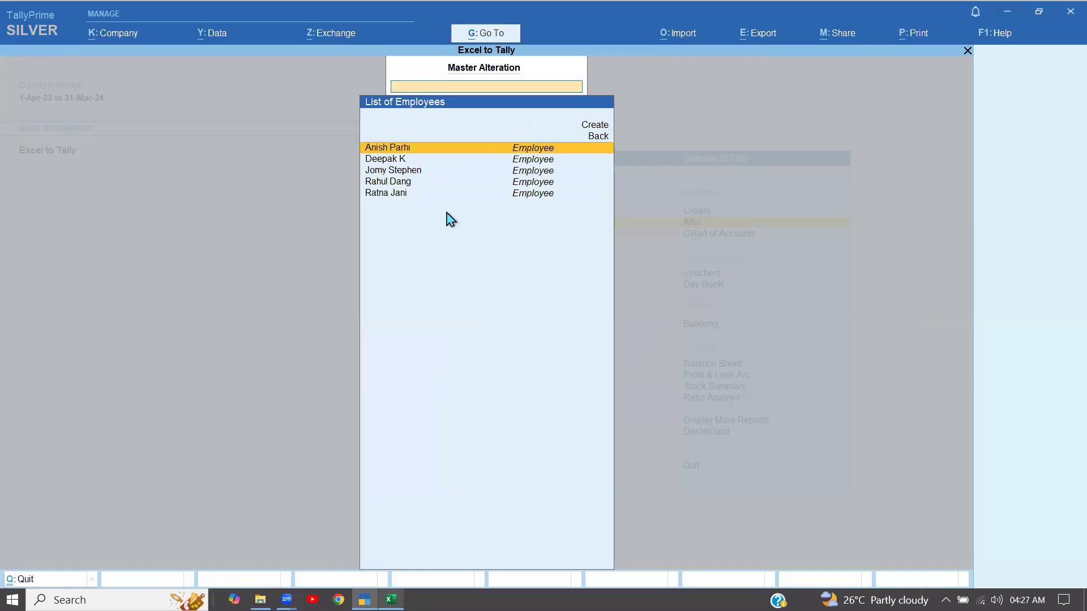
key("Return")
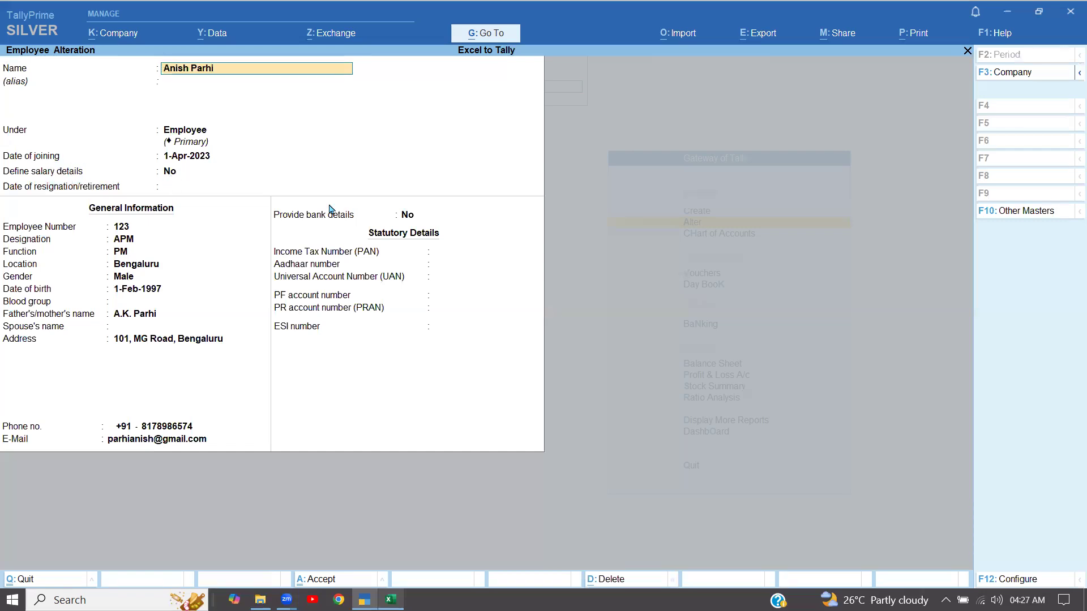
Step: Set Define salary details to Yes to view the first employee's imported pay heads, and leave the record without saving
key("Return")
key("Return")
key("Return")
key("Return")
type("y")
key("Return")
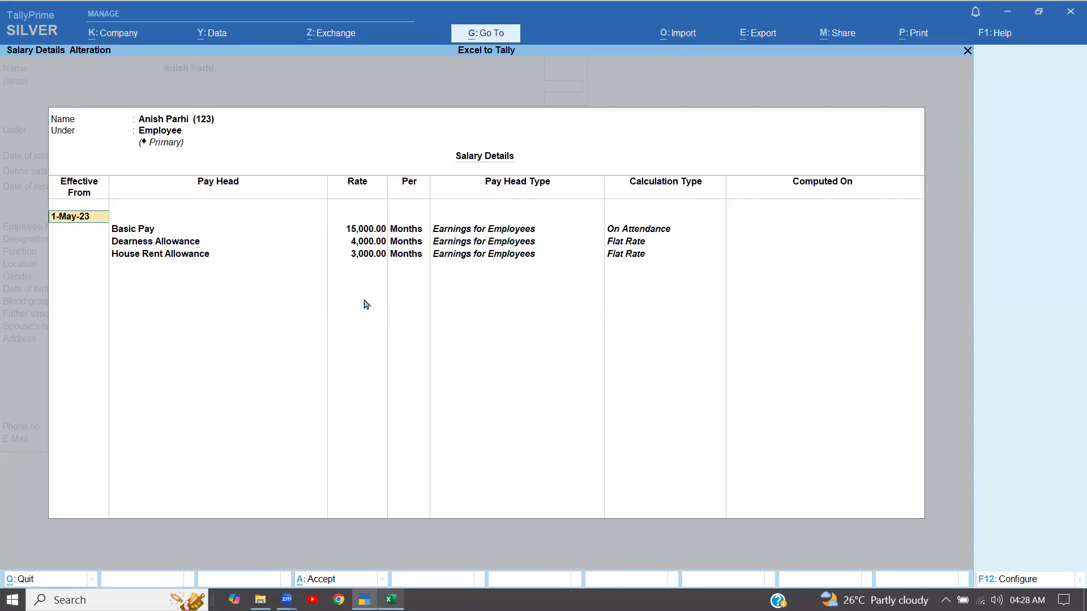
key("BackSpace")
key("Escape")
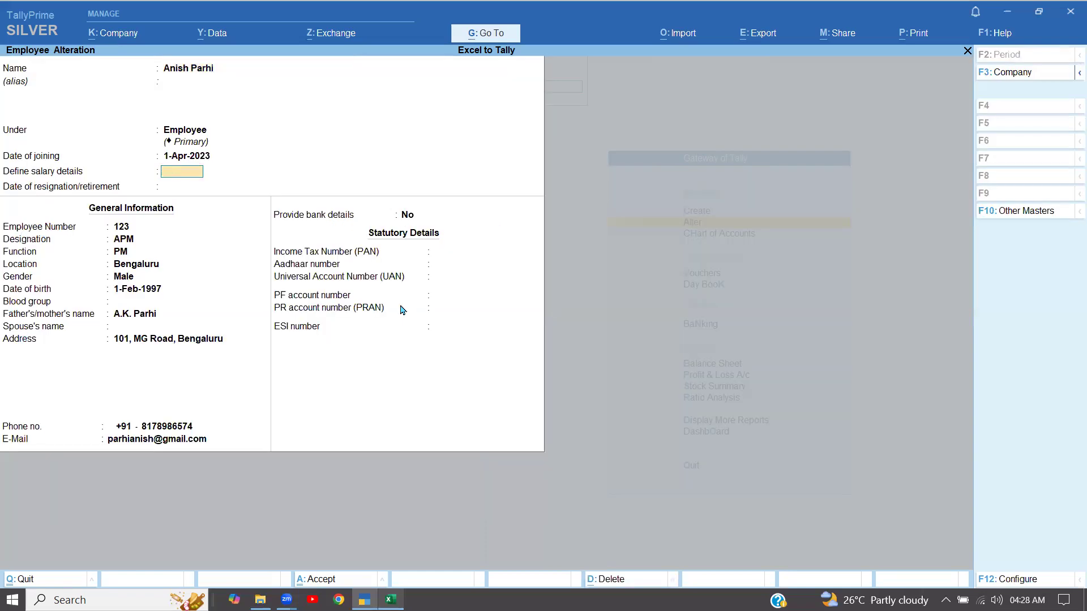
key("Escape")
key("y")
Step: Open the second listed employee for alteration and set Define salary details to Yes to view the imported pay heads
key("Down")
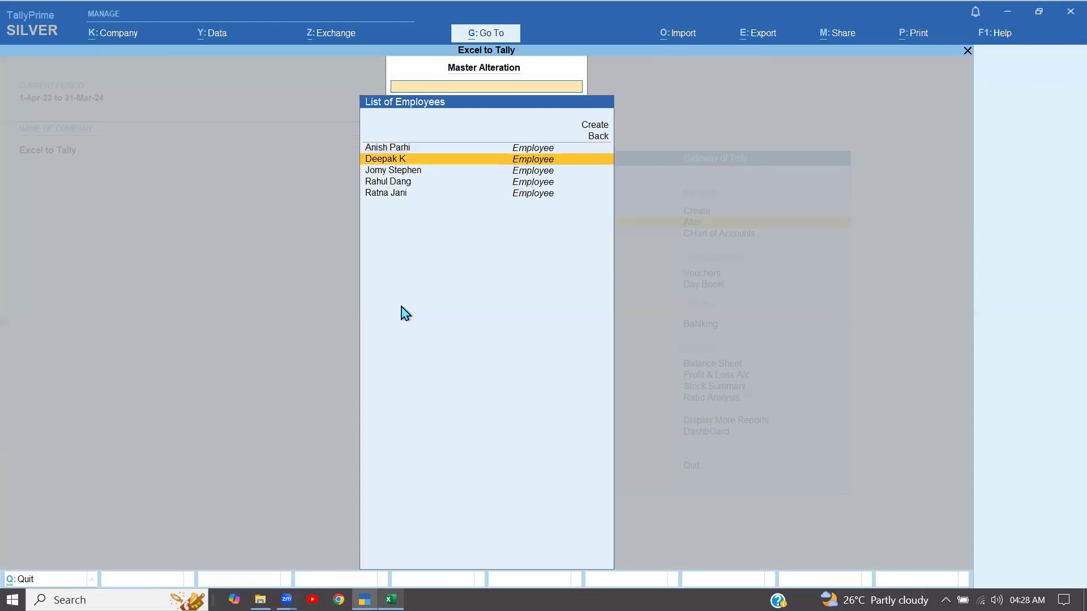
key("Return")
key("Return")
key("Return")
key("Return")
type("y")
key("Return")
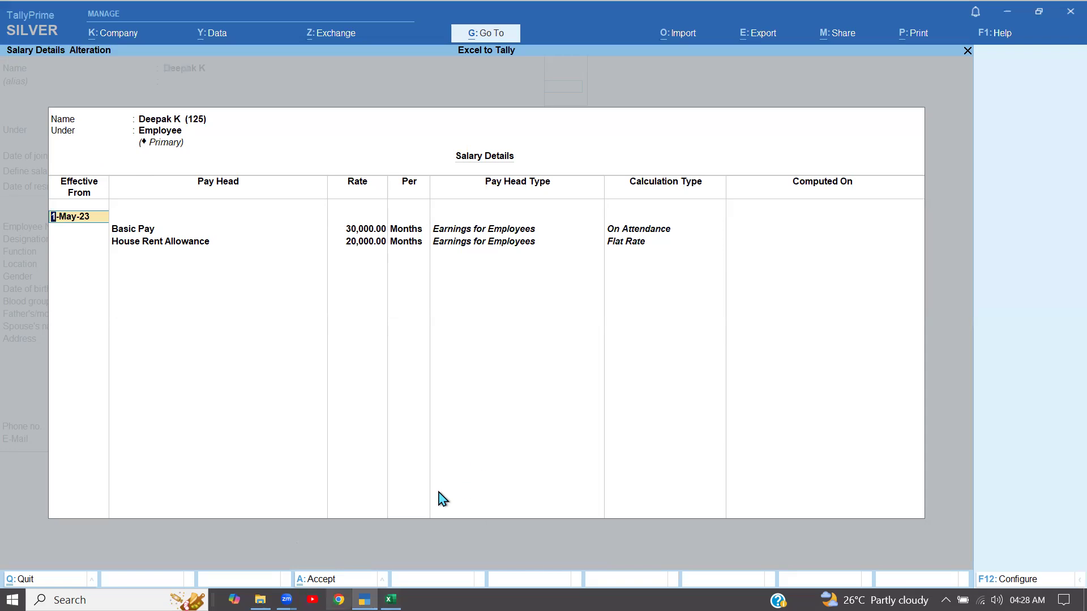
Step: Switch to the Excel workbook and compare the pay heads listed for the employees in rows 8 to 12
left_click(391, 599)
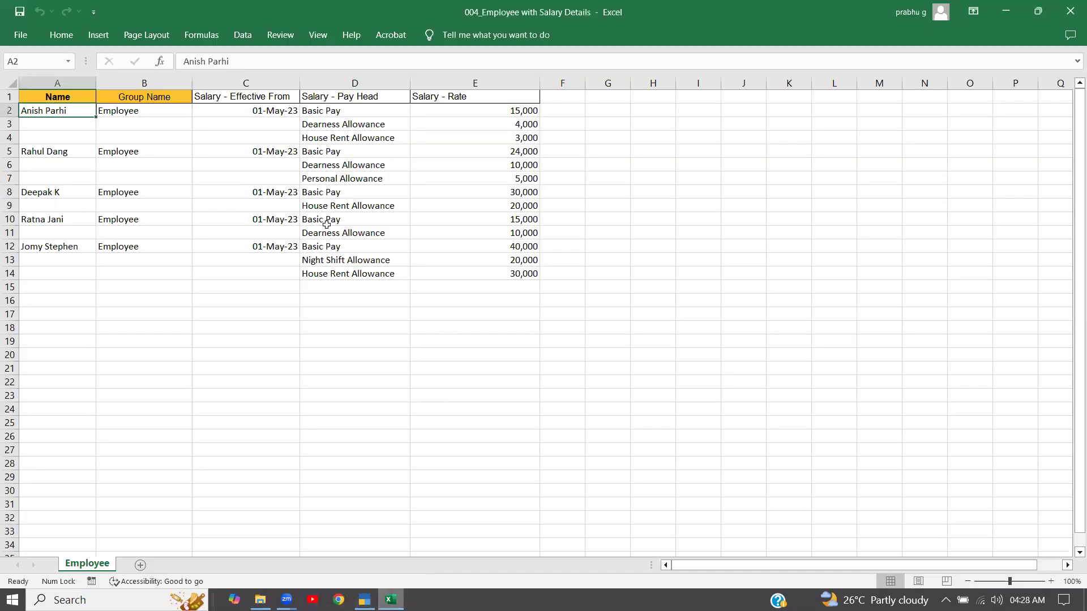
left_click(327, 225)
left_click(339, 245)
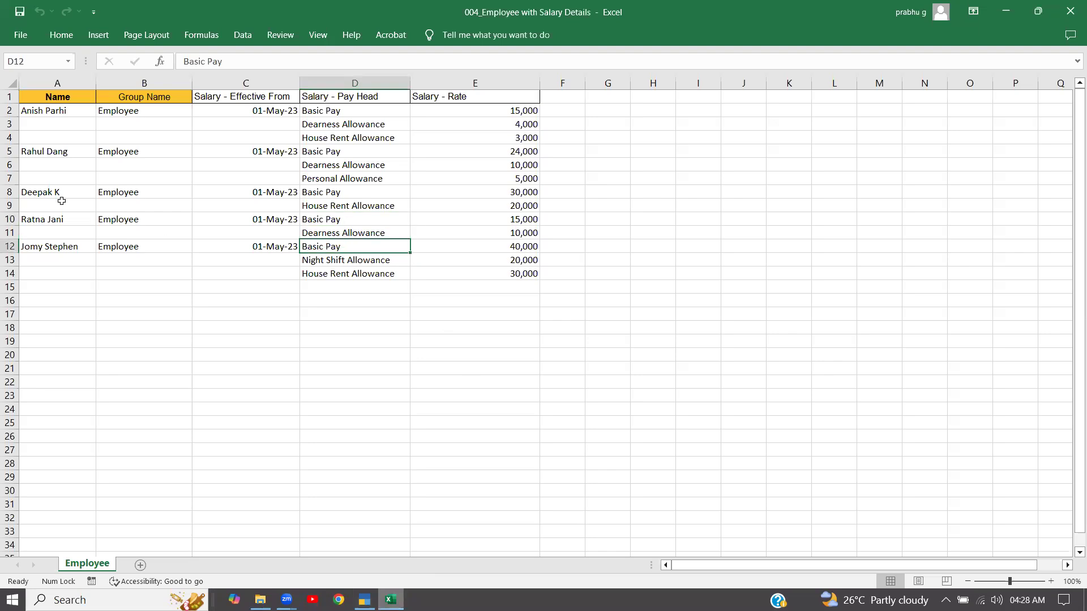
left_click_drag(315, 192, 326, 227)
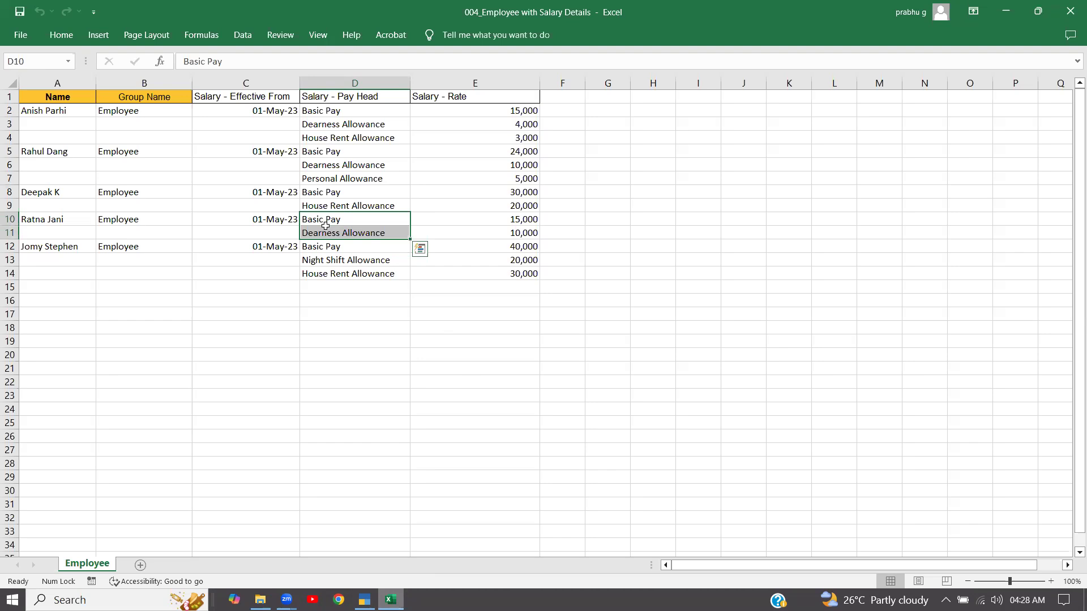
left_click(432, 368)
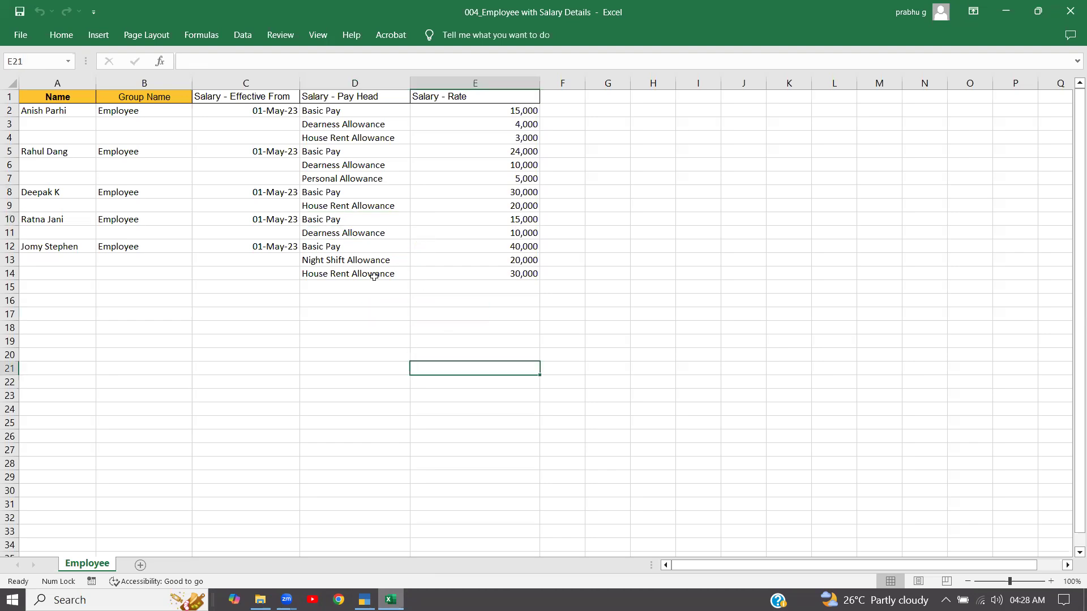
left_click_drag(342, 194, 341, 203)
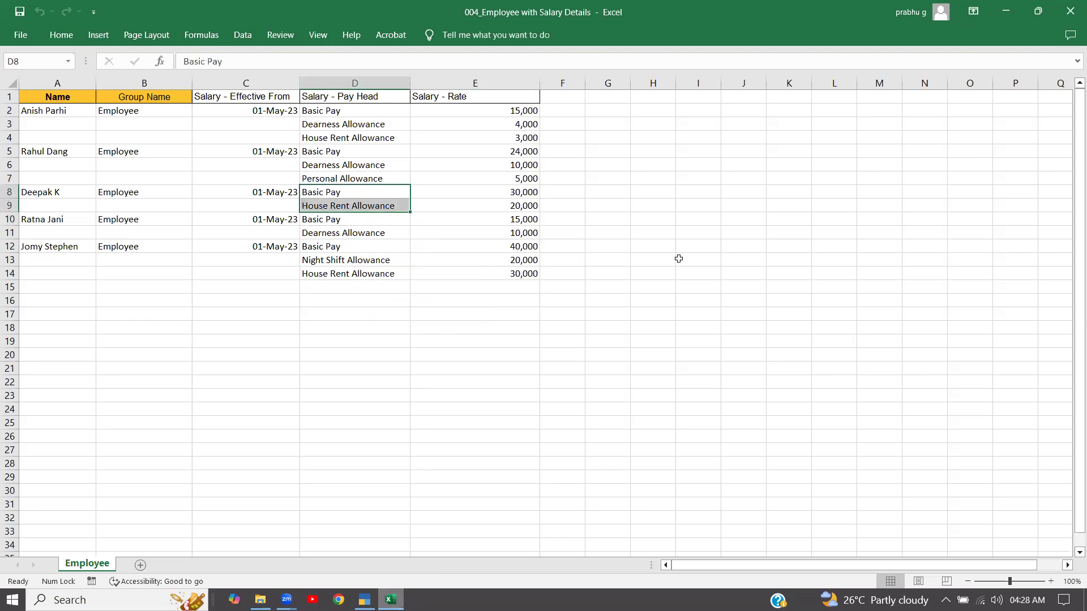
left_click(668, 245)
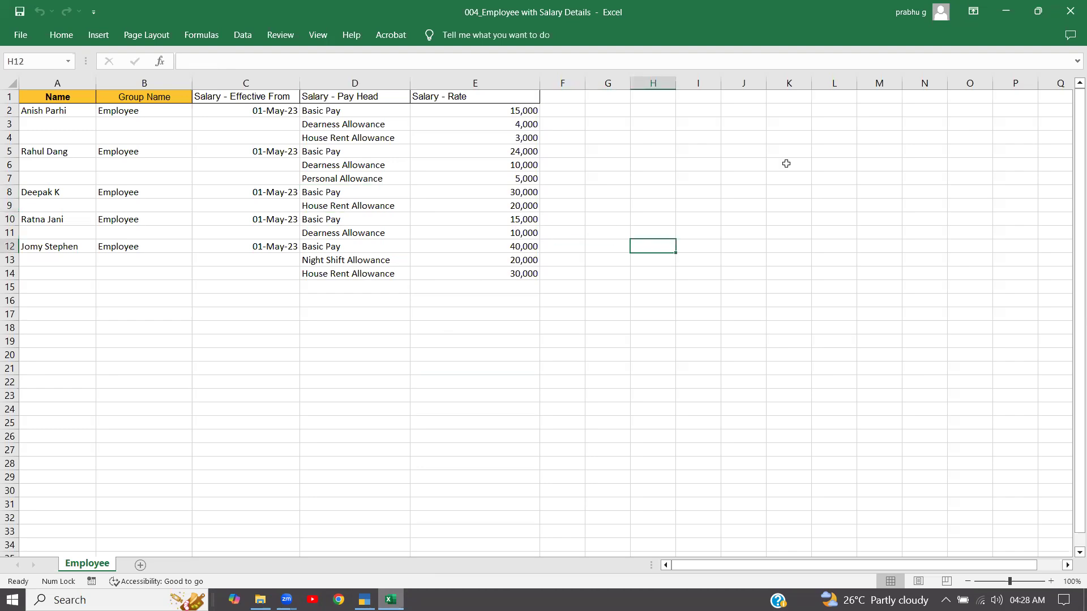